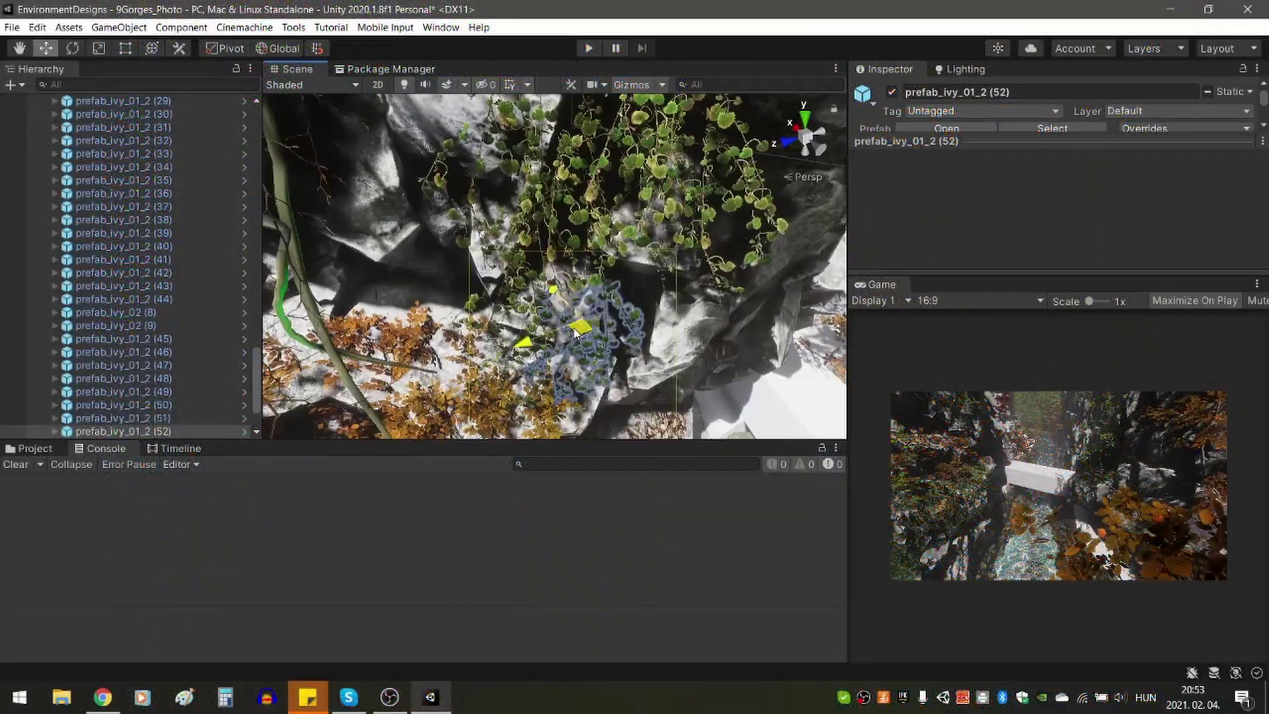
Duplicate the ivy clump prefab_ivy_01_2 three more times over the rock face and save the scene.
{"action": "key", "text": "ctrl+d"}
{"action": "key", "text": "ctrl+d"}
{"action": "key", "text": "ctrl+d"}
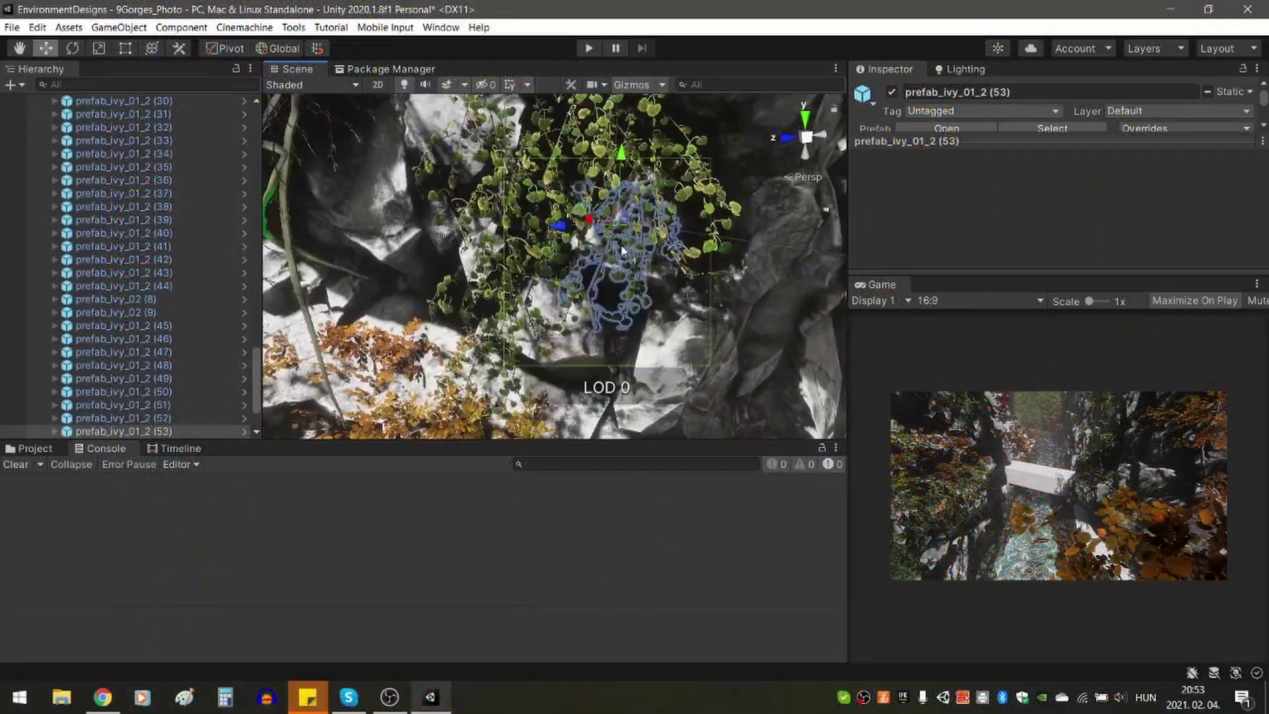
{"action": "key", "text": "ctrl+d"}
{"action": "mouse_move", "coordinate": [562, 322]}
{"action": "left_mouse_down", "text": "alt"}
{"action": "mouse_move", "coordinate": [623, 189]}
{"action": "mouse_move", "coordinate": [632, 285]}
{"action": "mouse_move", "coordinate": [394, 138]}
{"action": "left_mouse_up", "text": "alt"}
{"action": "key", "text": "ctrl+d"}
{"action": "key", "text": "ctrl+d"}
{"action": "key", "text": "ctrl+d"}
{"action": "key", "text": "ctrl+d"}
{"action": "key", "text": "ctrl+d"}
{"action": "key", "text": "ctrl+d"}
{"action": "key", "text": "ctrl+d"}
{"action": "key", "text": "ctrl+d"}
{"action": "key", "text": "ctrl+d"}
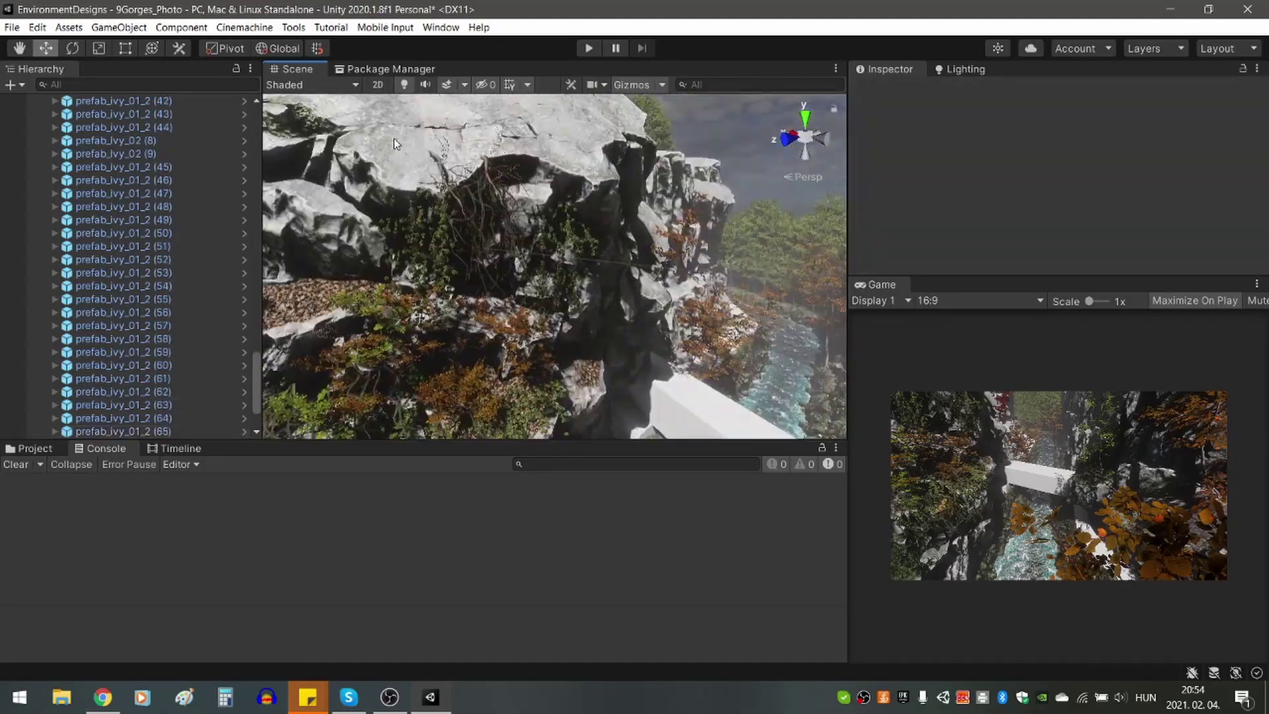
{"action": "key", "text": "ctrl+s"}
{"action": "left_click_drag", "start_coordinate": [359, 239], "coordinate": [581, 260], "text": "alt"}
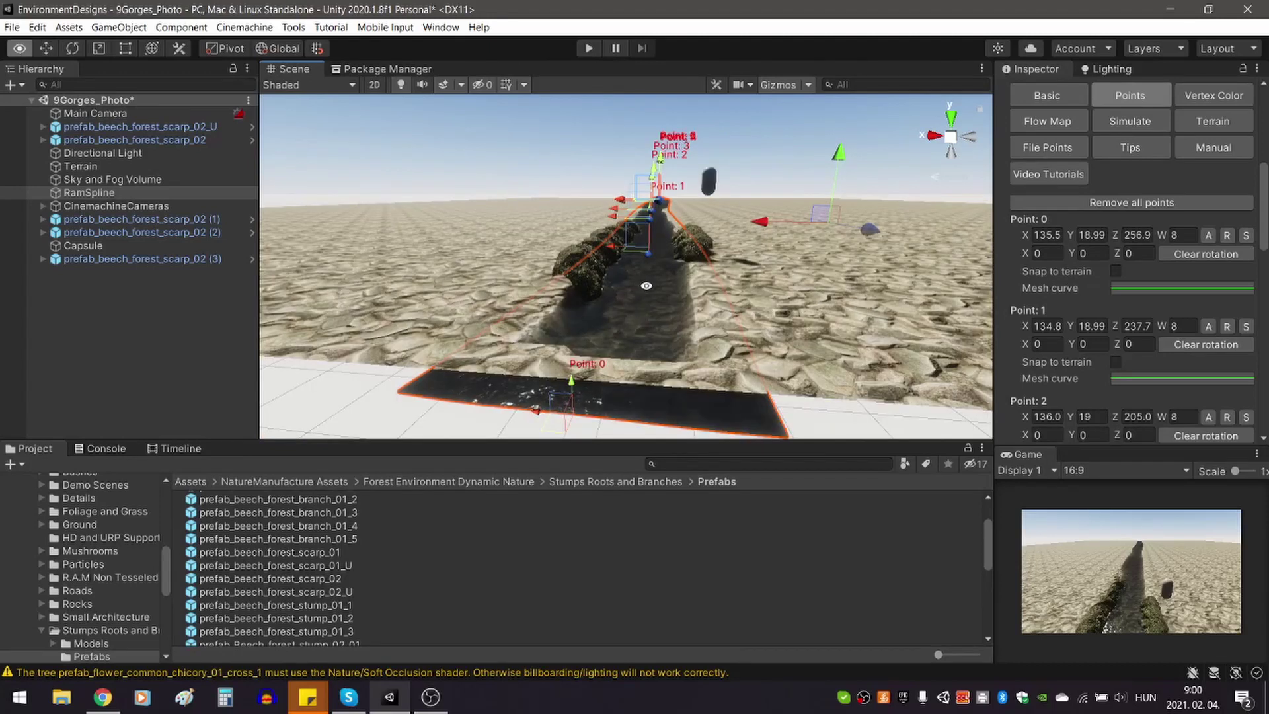
Orbit around the RamSpline river path and show its Basic settings in the R.A.M inspector.
{"action": "left_click_drag", "start_coordinate": [644, 286], "coordinate": [656, 286], "text": "alt"}
{"action": "scroll", "coordinate": [674, 293], "scroll_direction": "up", "scroll_amount": 2}
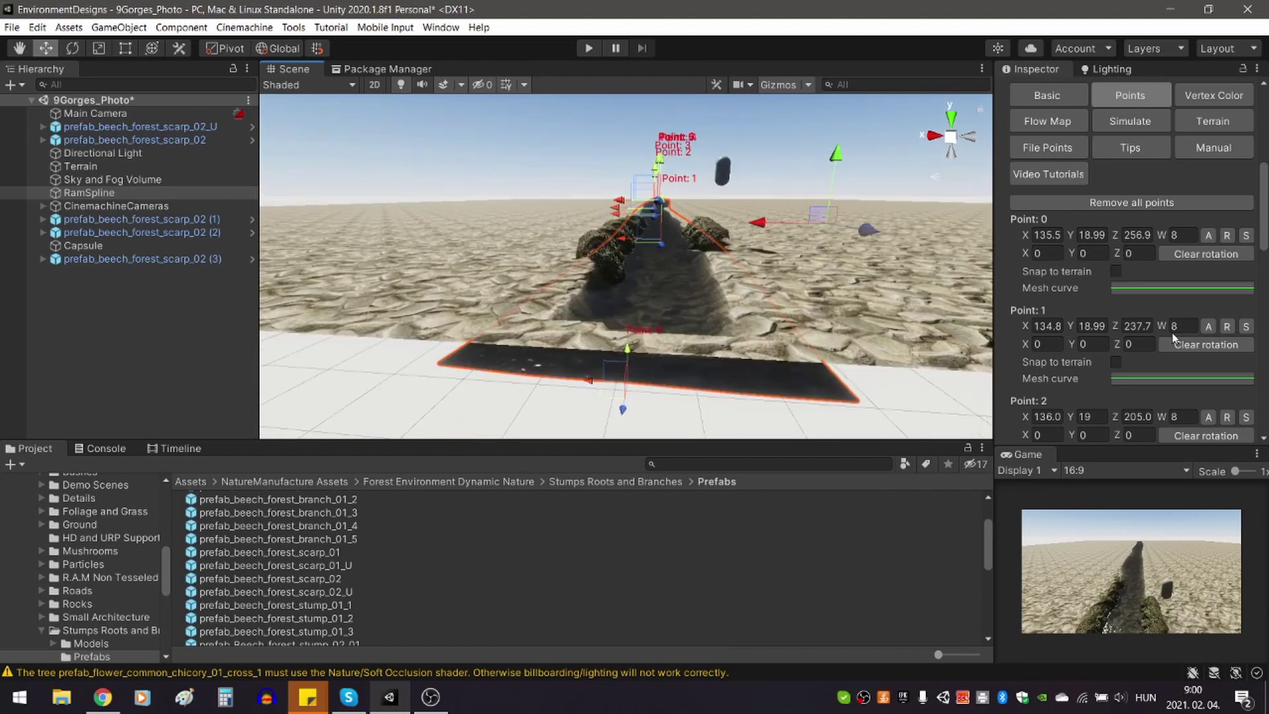
{"action": "left_click", "coordinate": [1084, 99]}
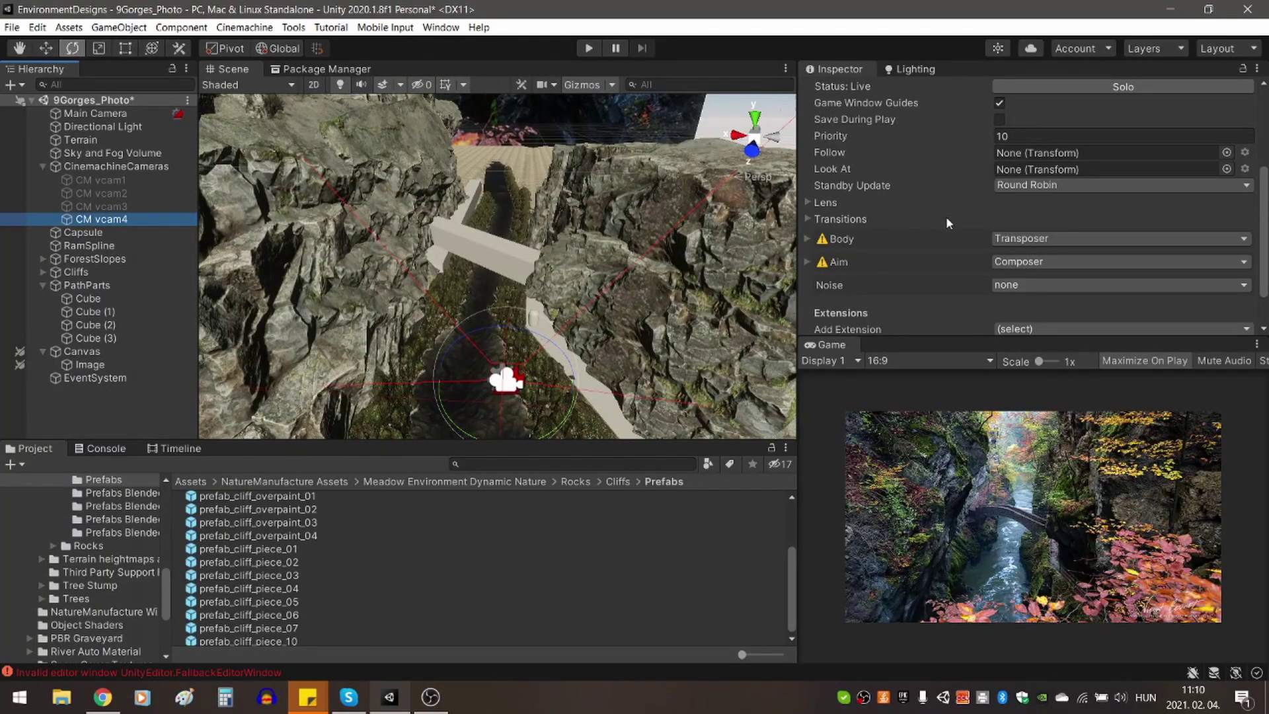
Drop the Canvas Image reference photo's colour alpha to 0, then select CM vcam4.
{"action": "left_click", "coordinate": [1041, 262]}
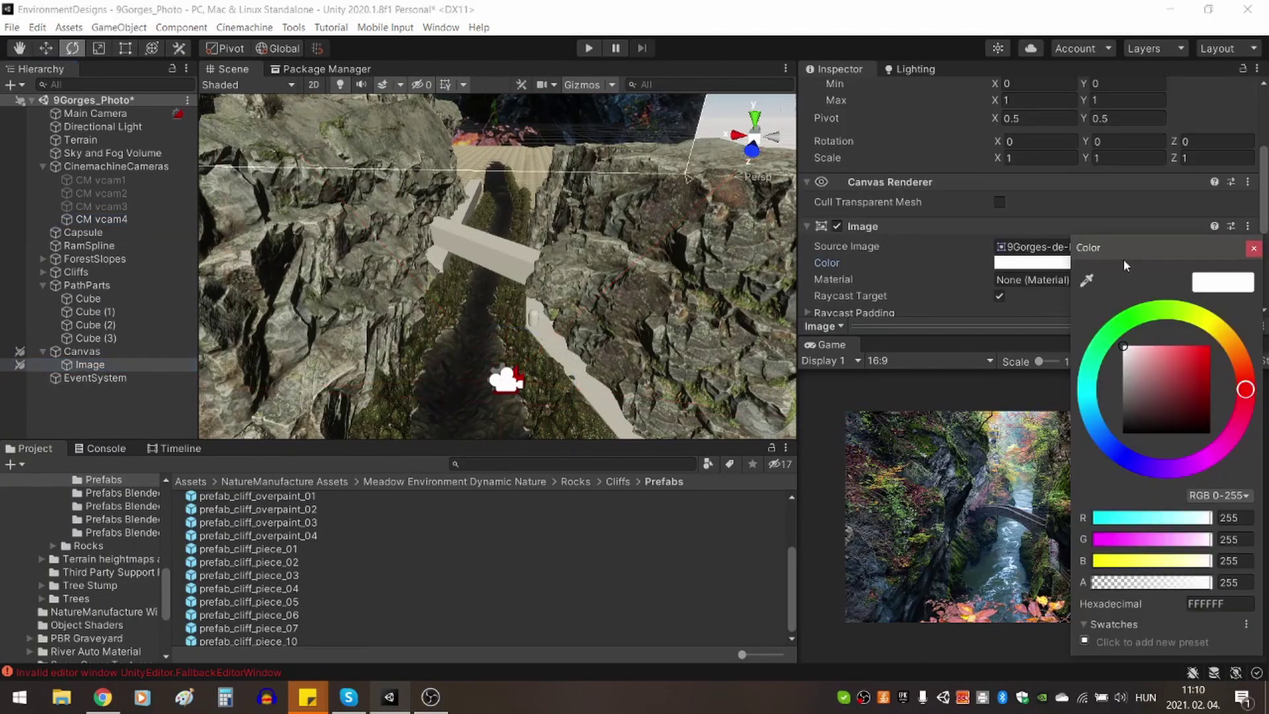
{"action": "left_click_drag", "start_coordinate": [1174, 580], "coordinate": [1091, 583]}
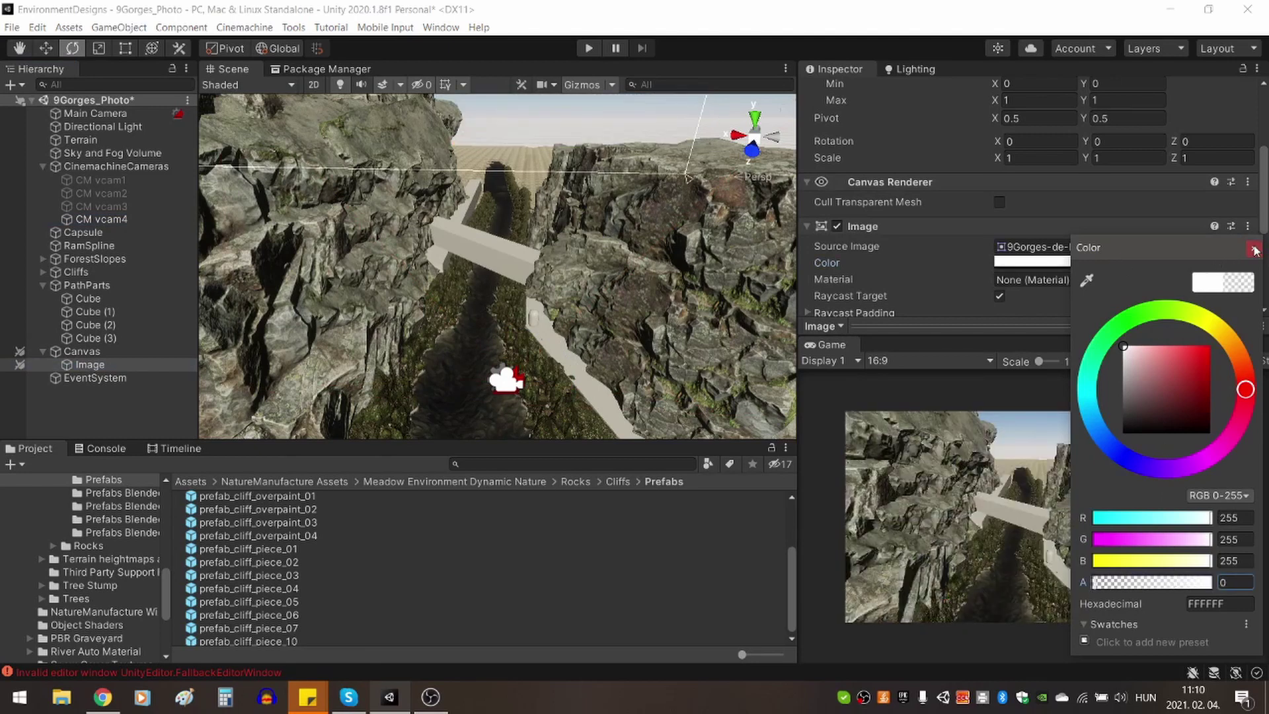
{"action": "left_click", "coordinate": [1254, 250]}
{"action": "left_click", "coordinate": [106, 219]}
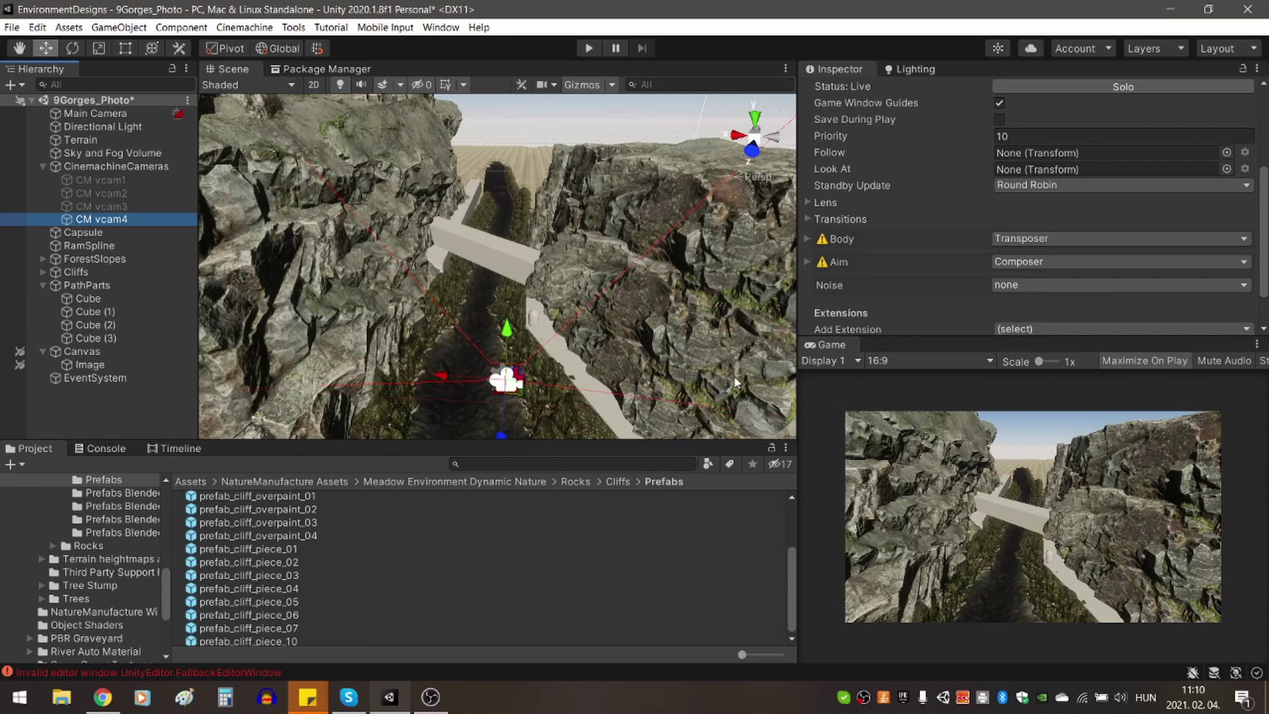
Set the reference Image's alpha to about 139 so it's semi-transparent, then view from CM vcam4.
{"action": "left_click", "coordinate": [99, 364]}
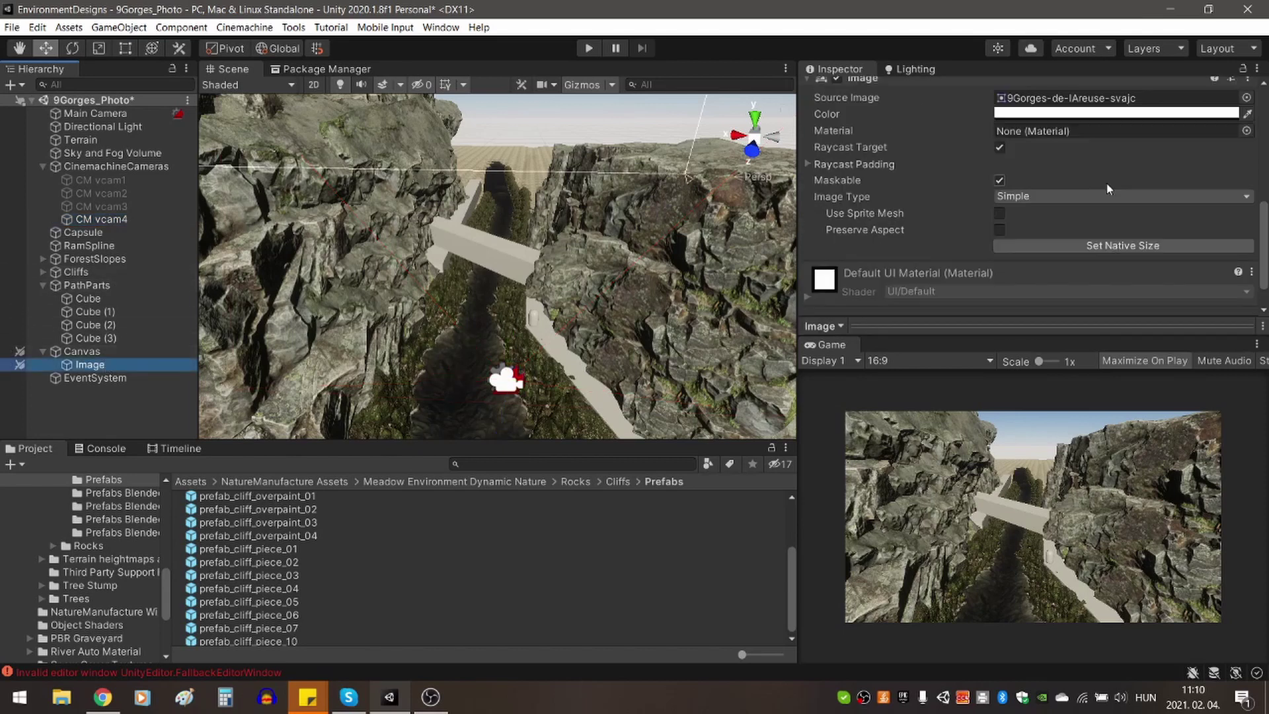
{"action": "left_click", "coordinate": [1092, 113]}
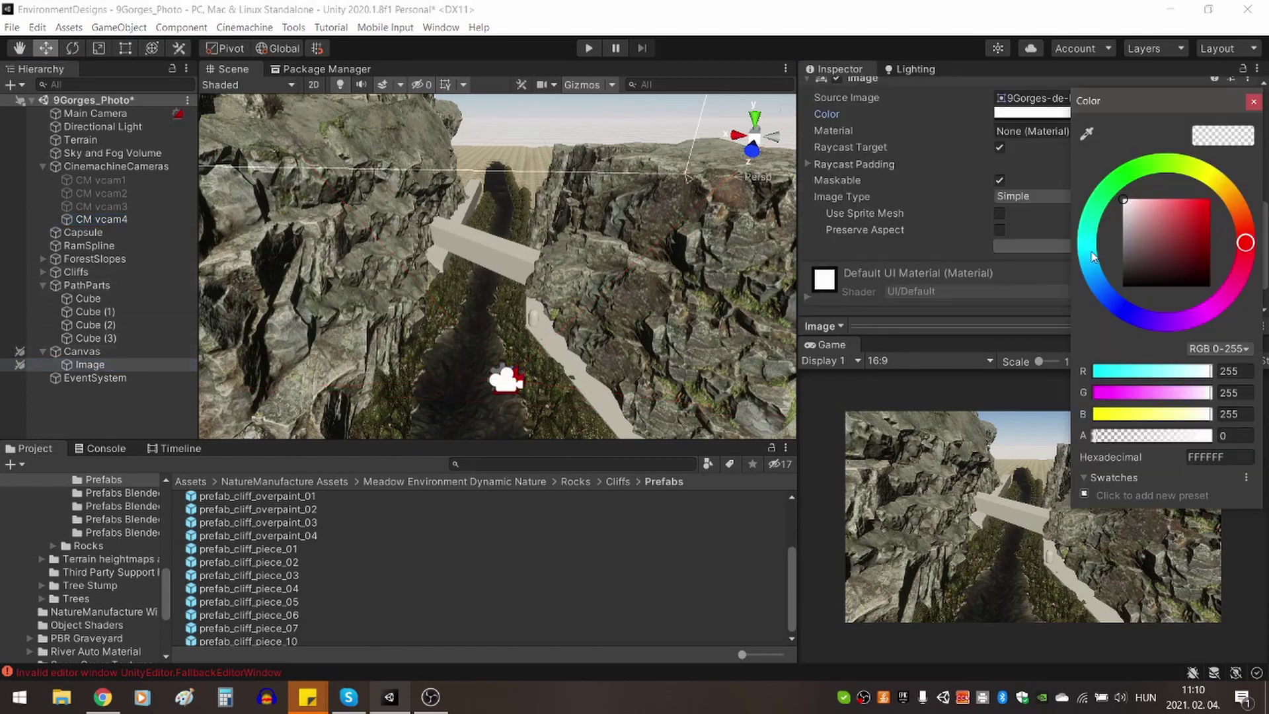
{"action": "left_click", "coordinate": [1147, 436]}
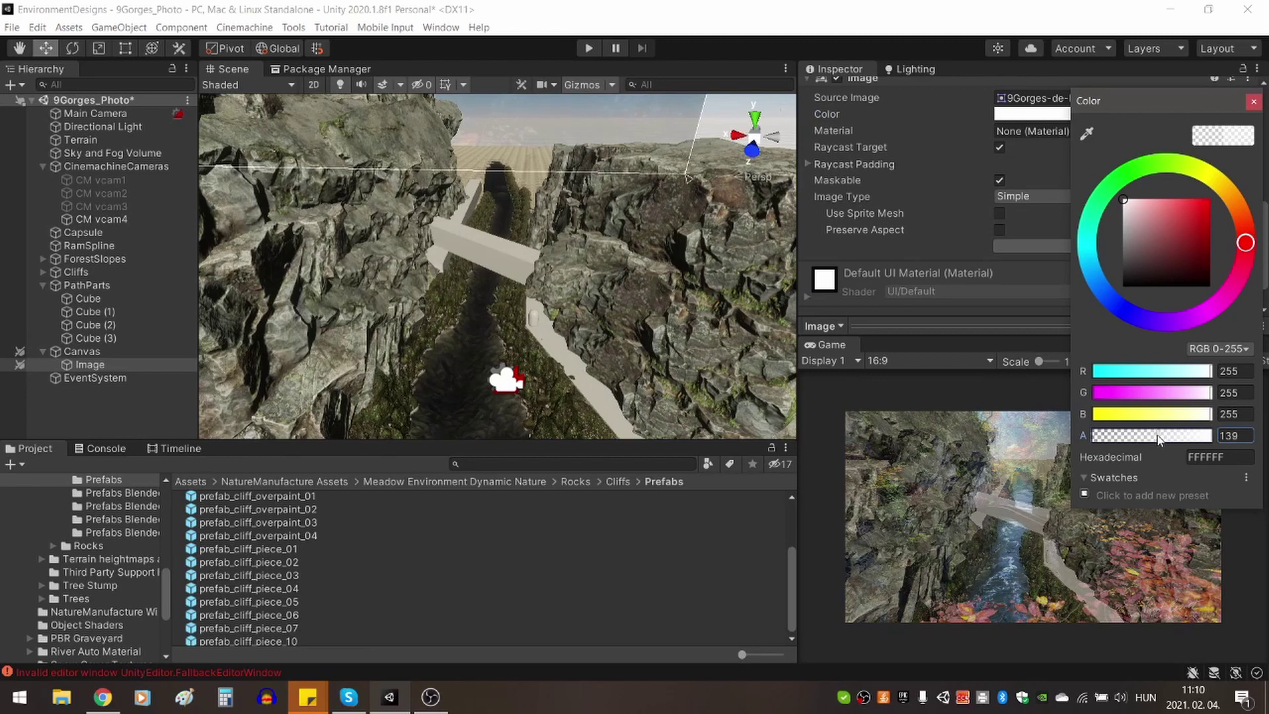
{"action": "left_click", "coordinate": [1251, 104]}
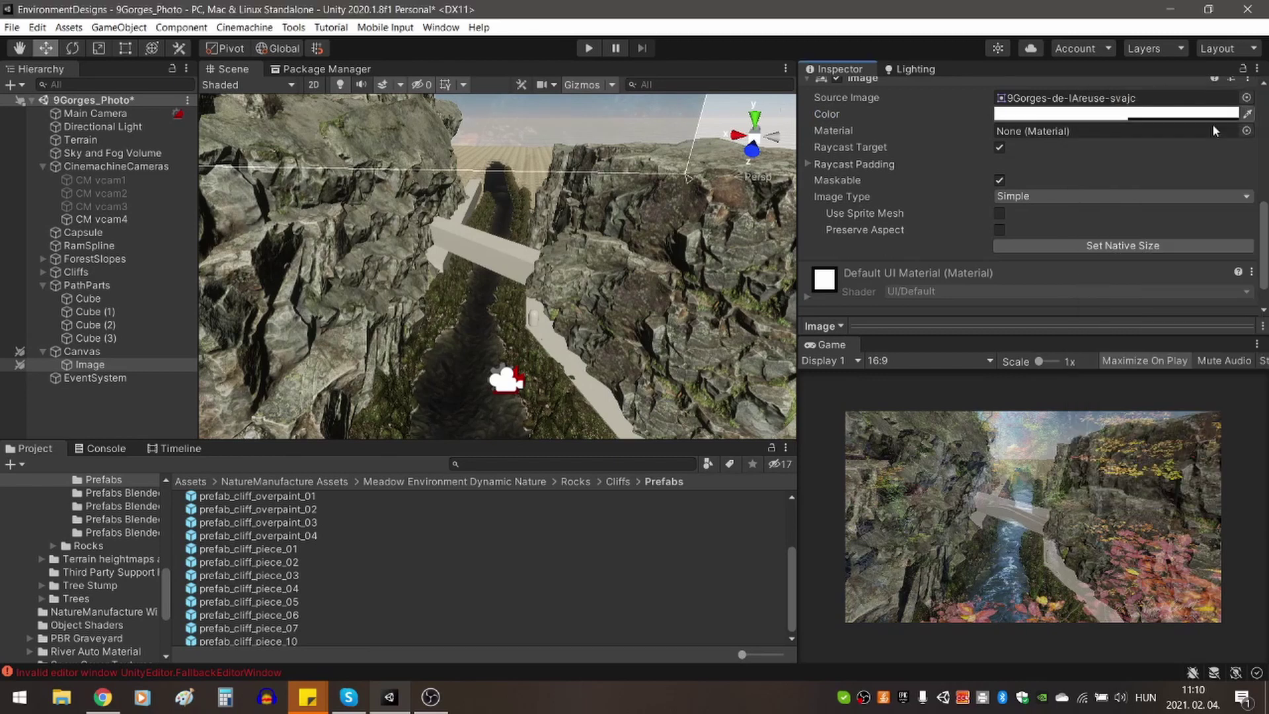
{"action": "left_click", "coordinate": [101, 219]}
{"action": "left_click_drag", "start_coordinate": [461, 399], "coordinate": [551, 294], "text": "alt"}
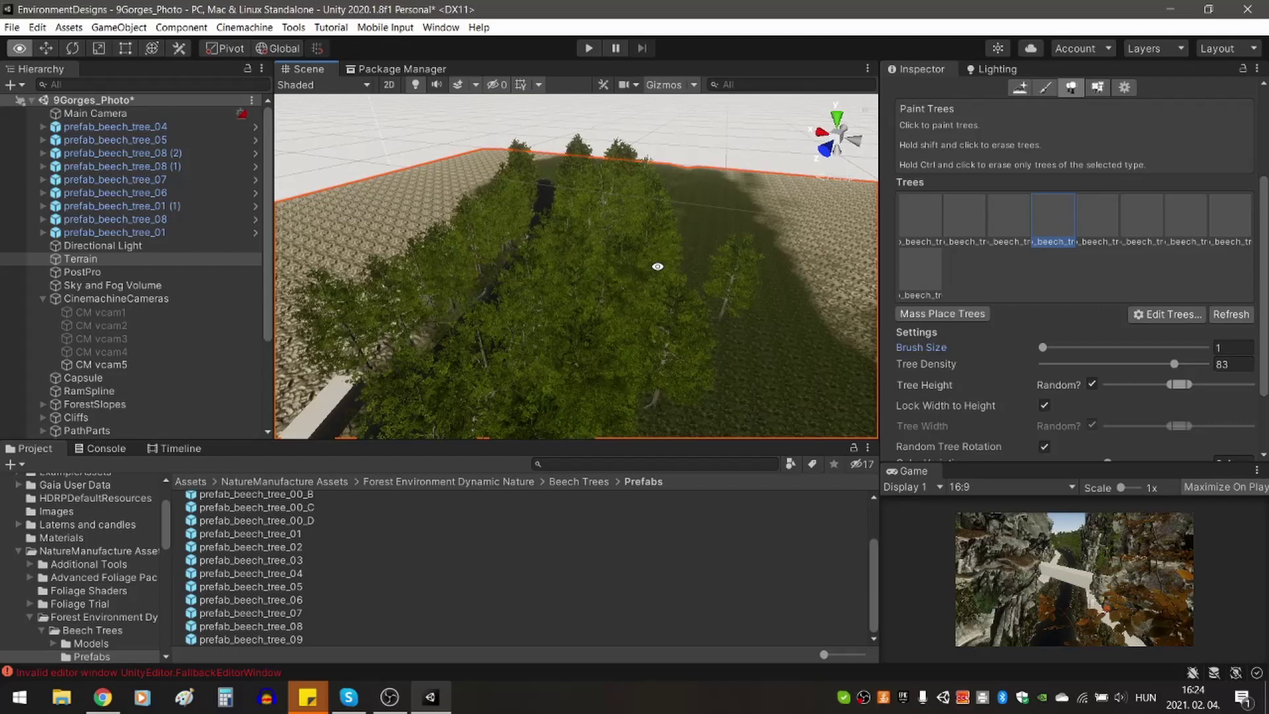
Lower CM vcam8 slightly along Y in the gorge and enlarge the Game view panel.
{"action": "left_click_drag", "start_coordinate": [658, 266], "coordinate": [607, 245], "text": "alt"}
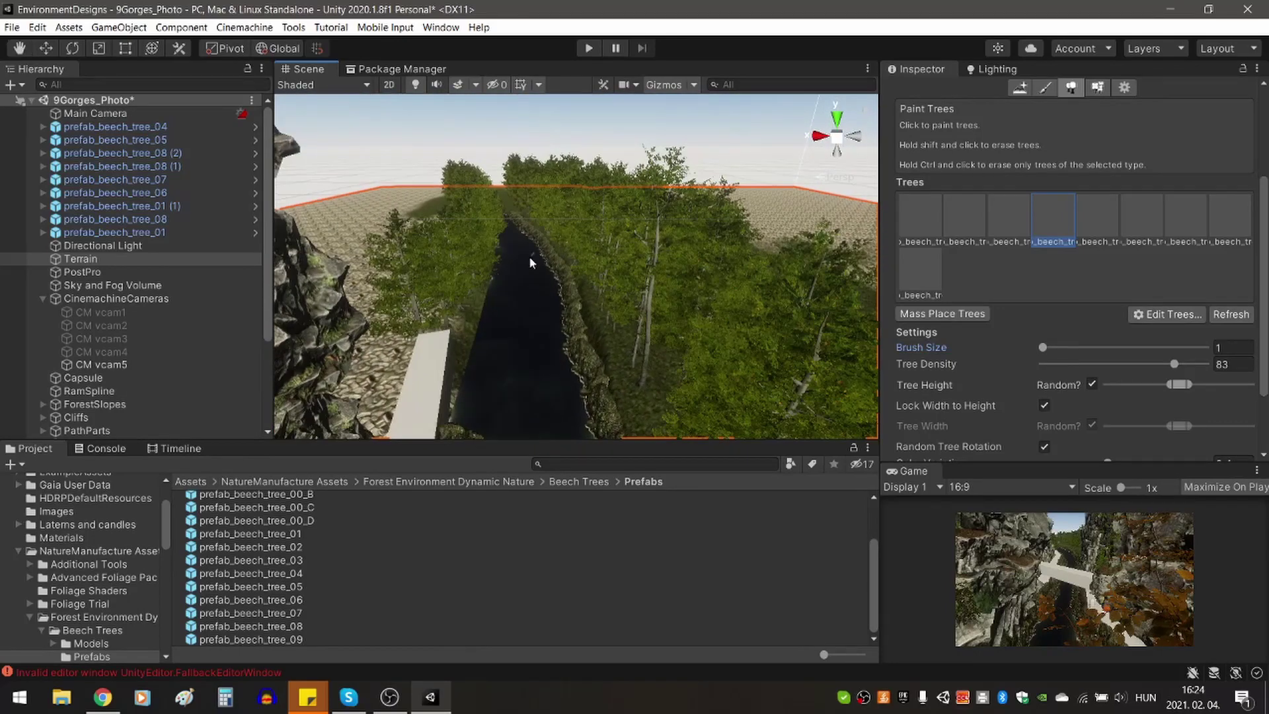
{"action": "scroll", "coordinate": [518, 258], "scroll_direction": "up", "scroll_amount": 5}
{"action": "left_click_drag", "start_coordinate": [518, 258], "coordinate": [707, 276], "text": "alt"}
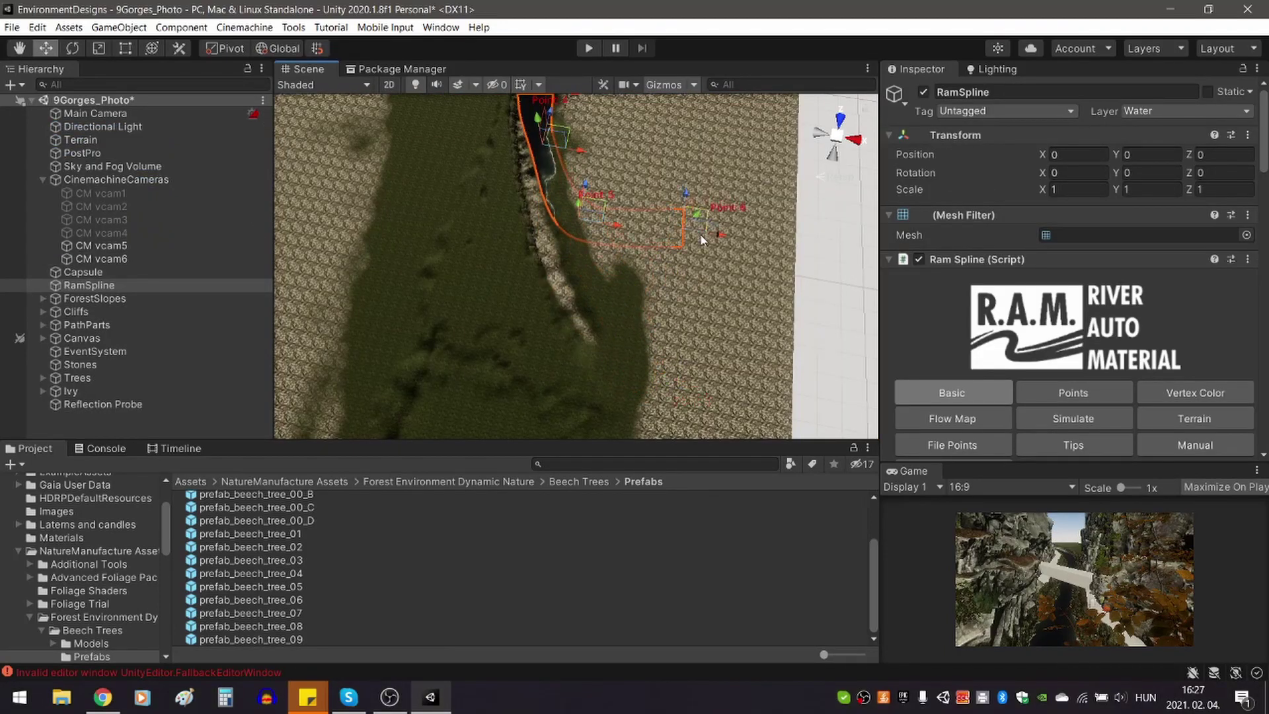
{"action": "left_click_drag", "start_coordinate": [703, 240], "coordinate": [330, 244], "text": "alt"}
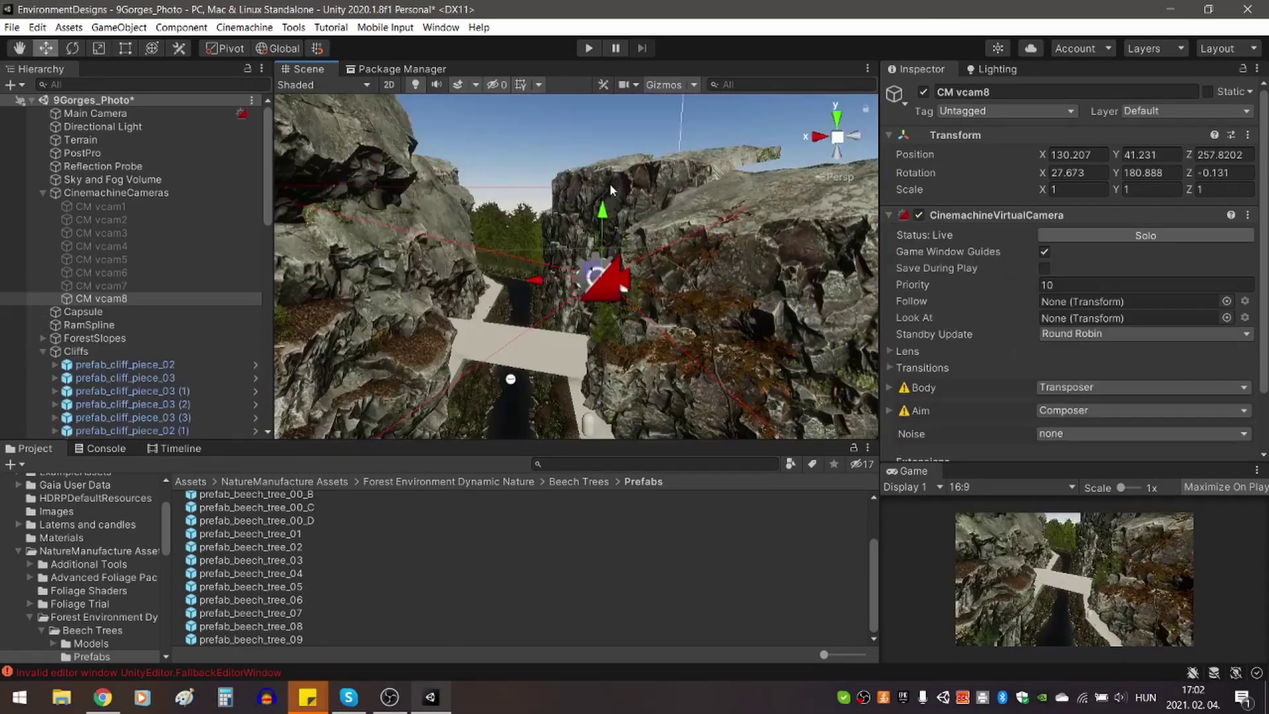
{"action": "left_click_drag", "start_coordinate": [602, 222], "coordinate": [601, 261]}
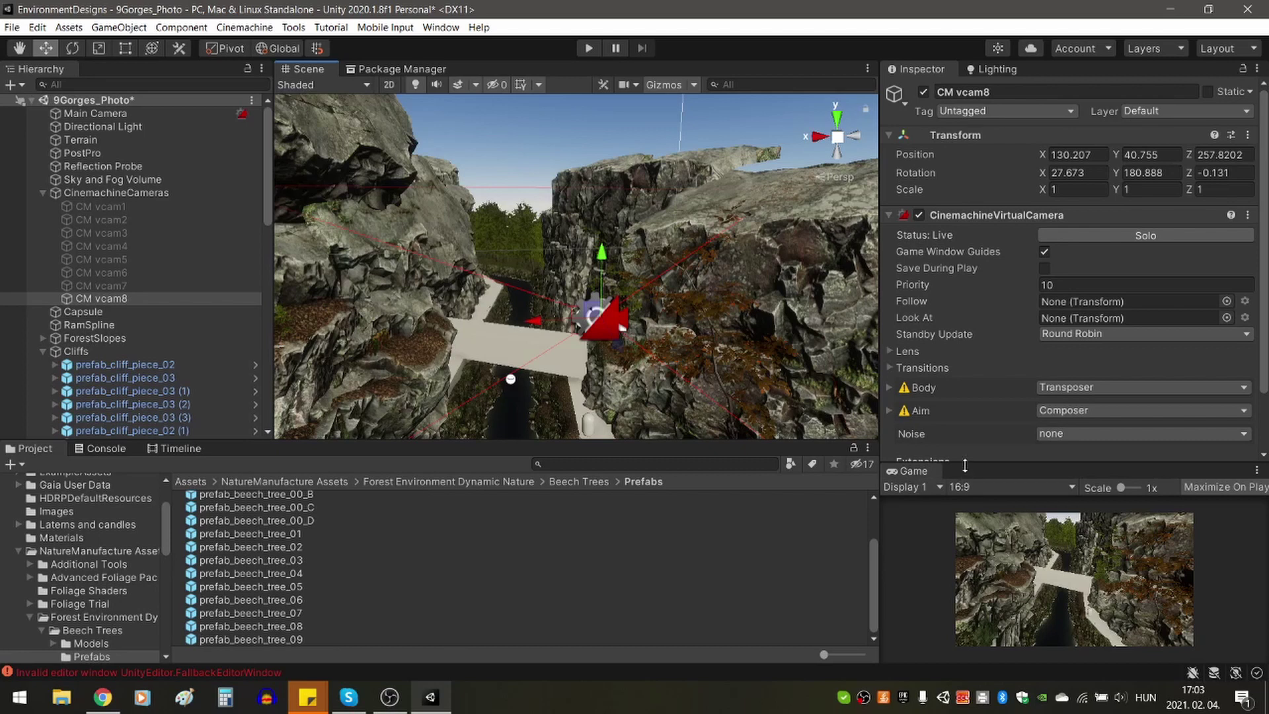
{"action": "left_click_drag", "start_coordinate": [965, 466], "coordinate": [964, 338]}
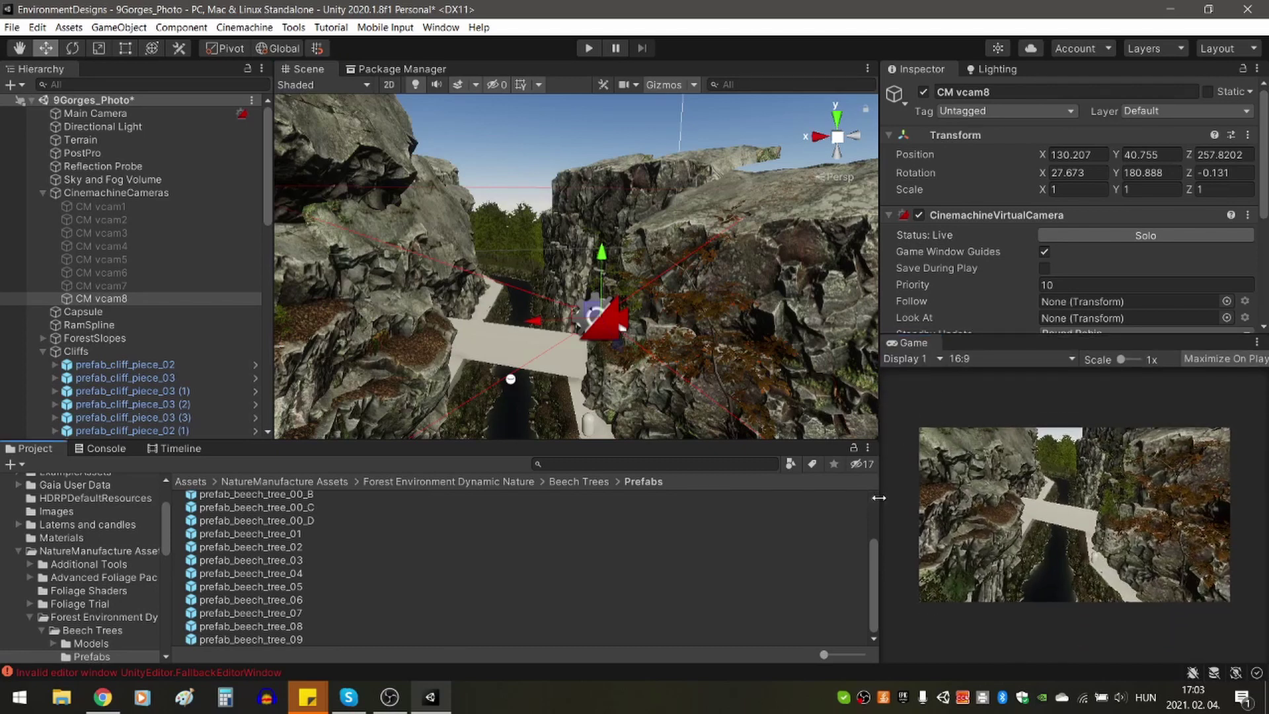
{"action": "left_click_drag", "start_coordinate": [879, 498], "coordinate": [787, 497]}
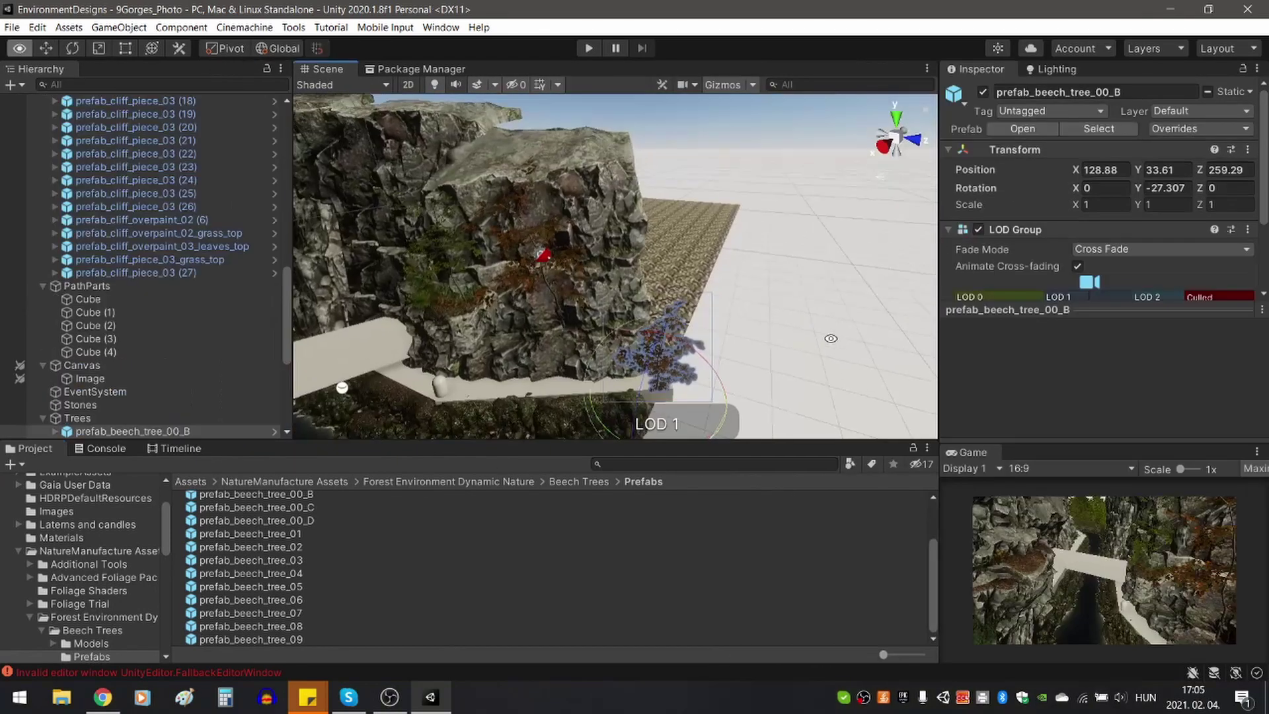
Place the beech tree on the cliff and give LOD0 the M_beech_leaves_autumn material.
{"action": "key", "text": "e"}
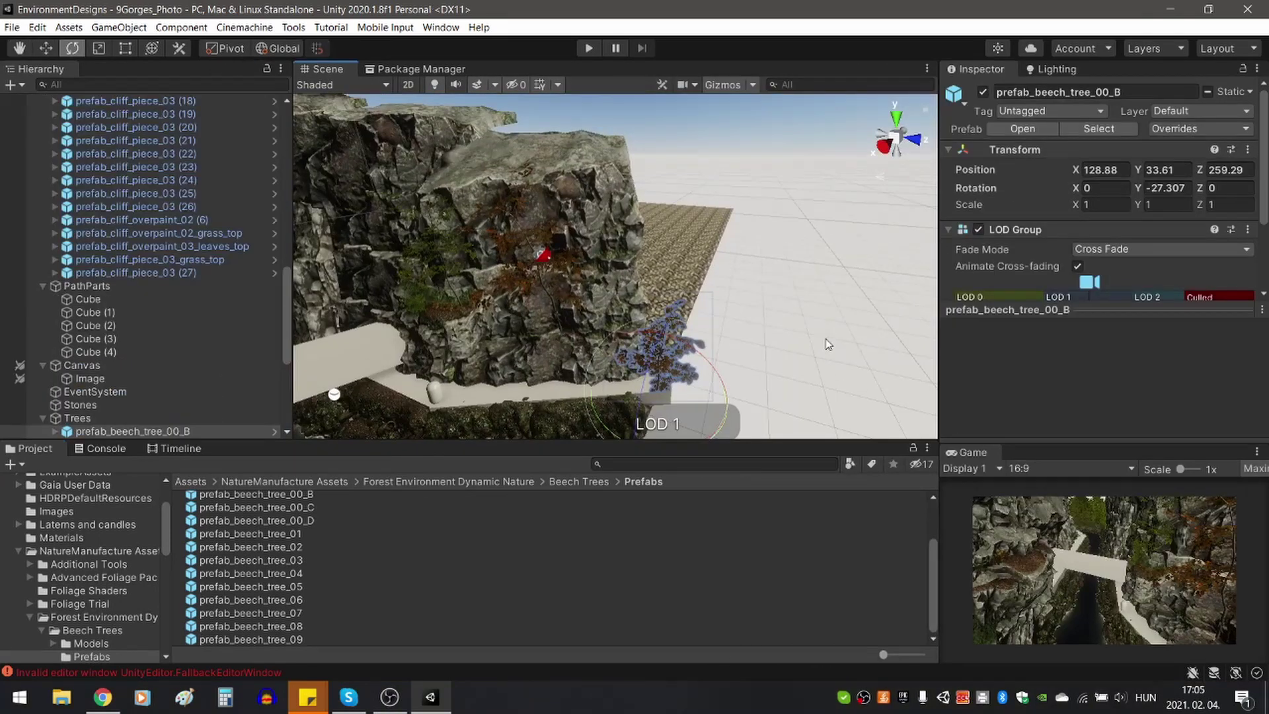
{"action": "left_click_drag", "start_coordinate": [661, 404], "coordinate": [554, 365]}
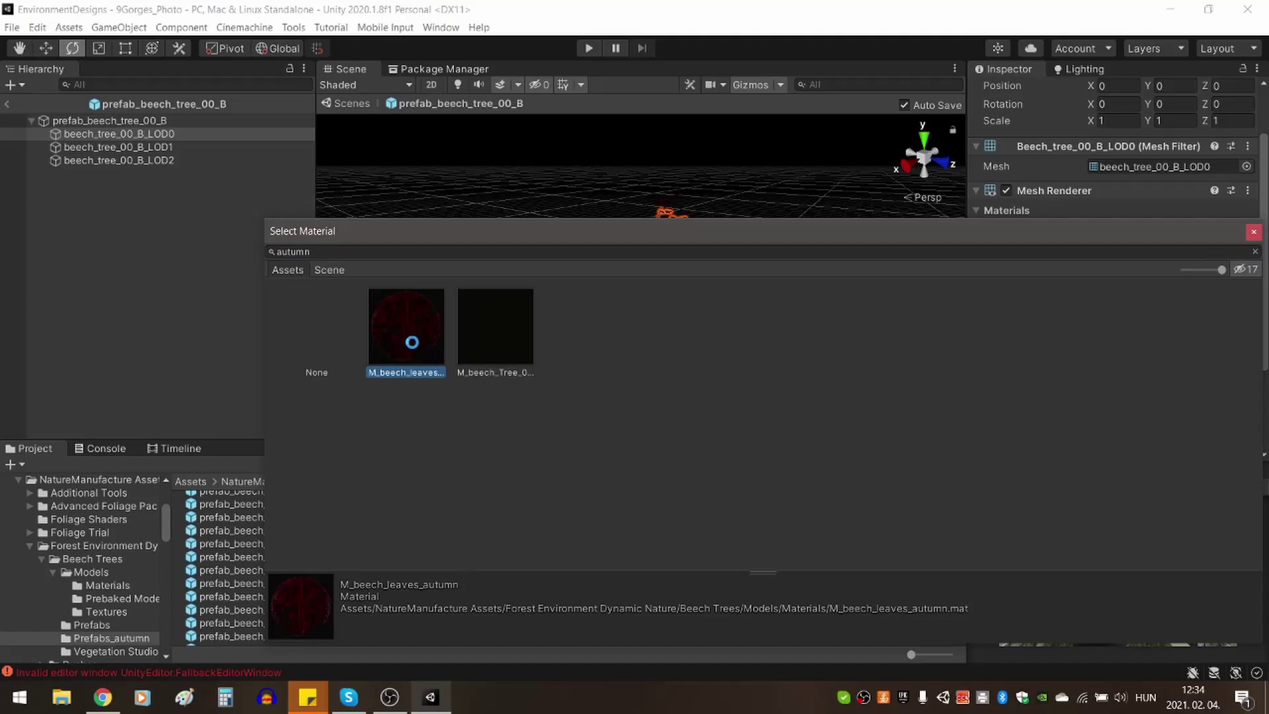
{"action": "left_click", "coordinate": [1256, 233]}
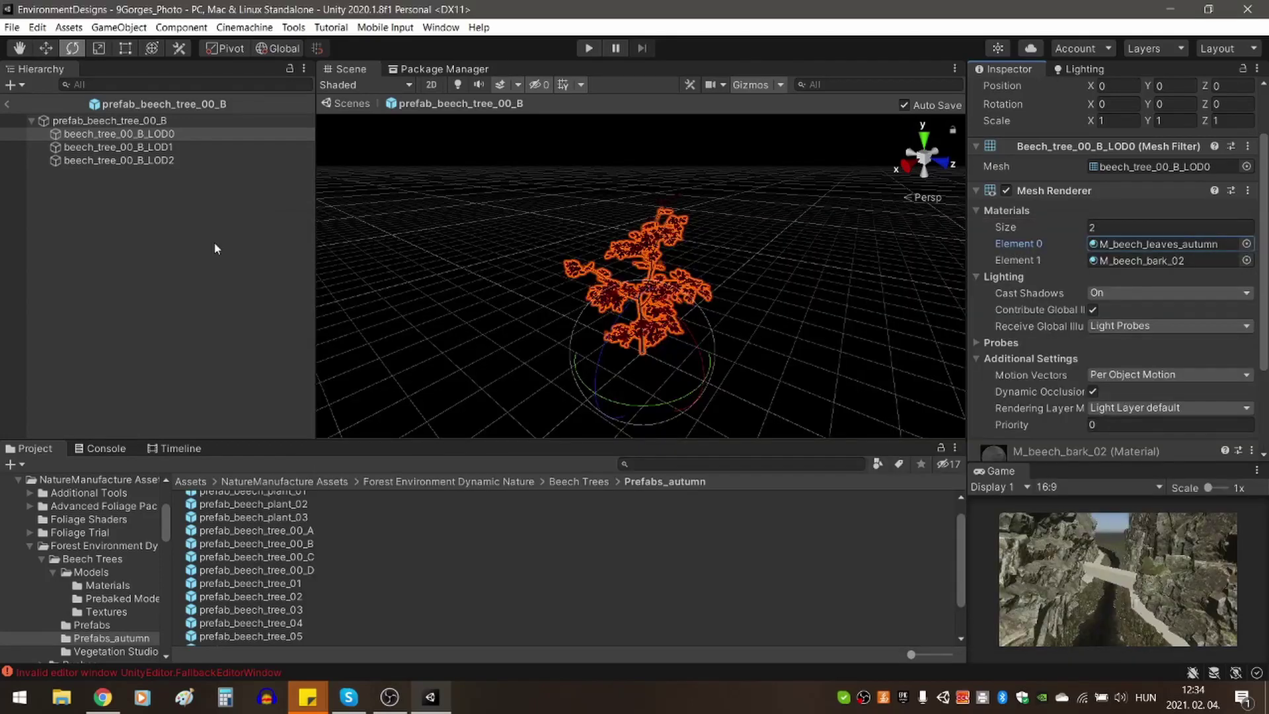
Assign M_beech_leaves_autumn to the tree's LOD1 mesh, then select the LOD2 mesh.
{"action": "left_click", "coordinate": [135, 149]}
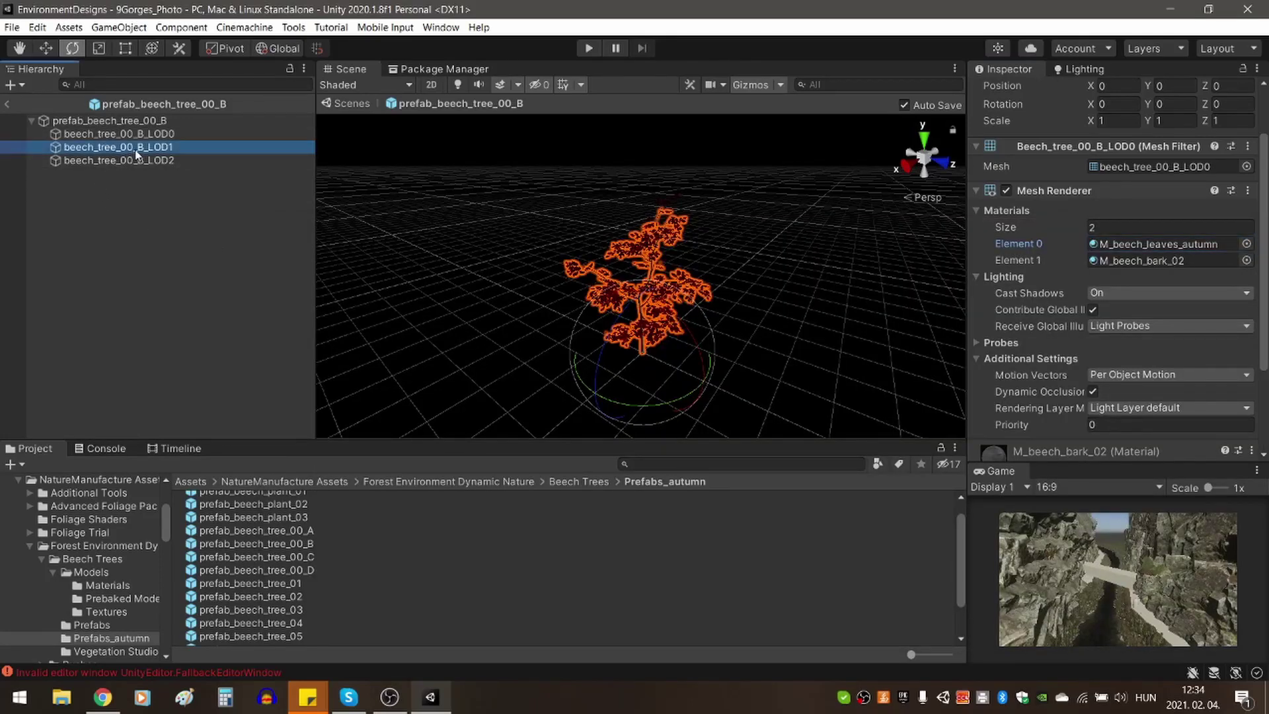
{"action": "left_click", "coordinate": [1247, 244]}
{"action": "type", "text": "autumn"}
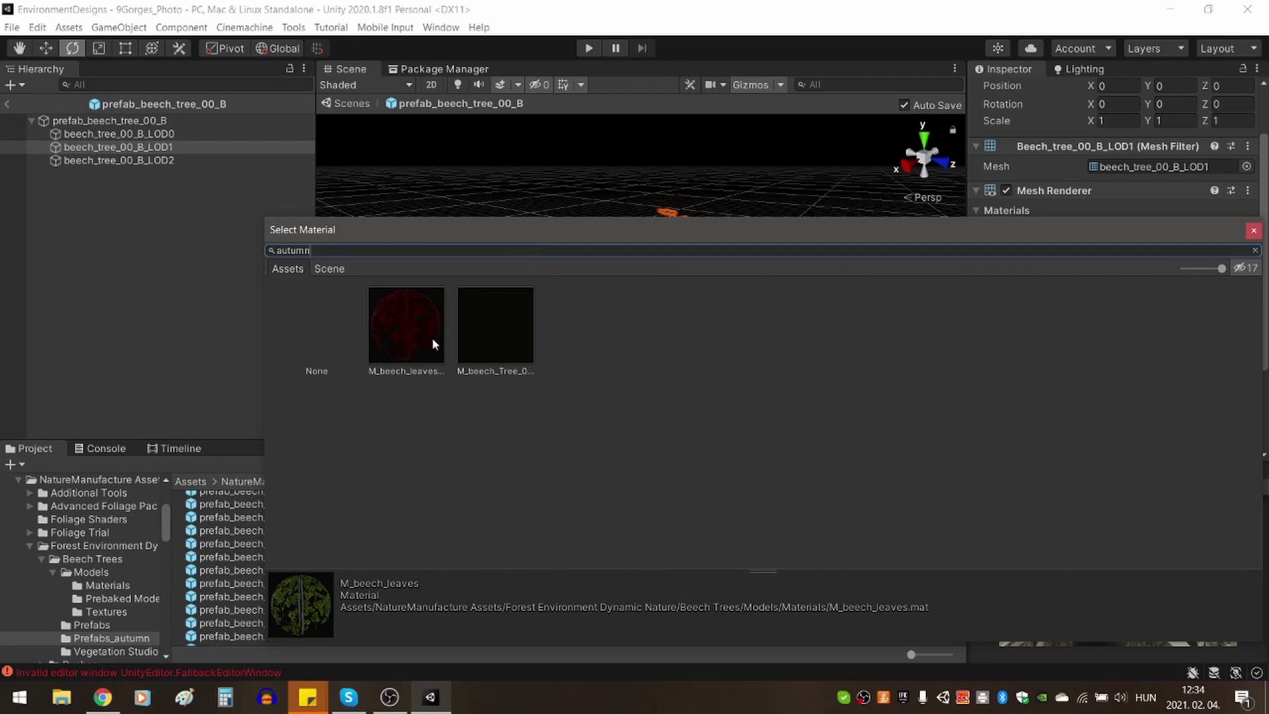
{"action": "left_click", "coordinate": [434, 344]}
{"action": "left_click", "coordinate": [1254, 231]}
{"action": "left_click", "coordinate": [119, 160]}
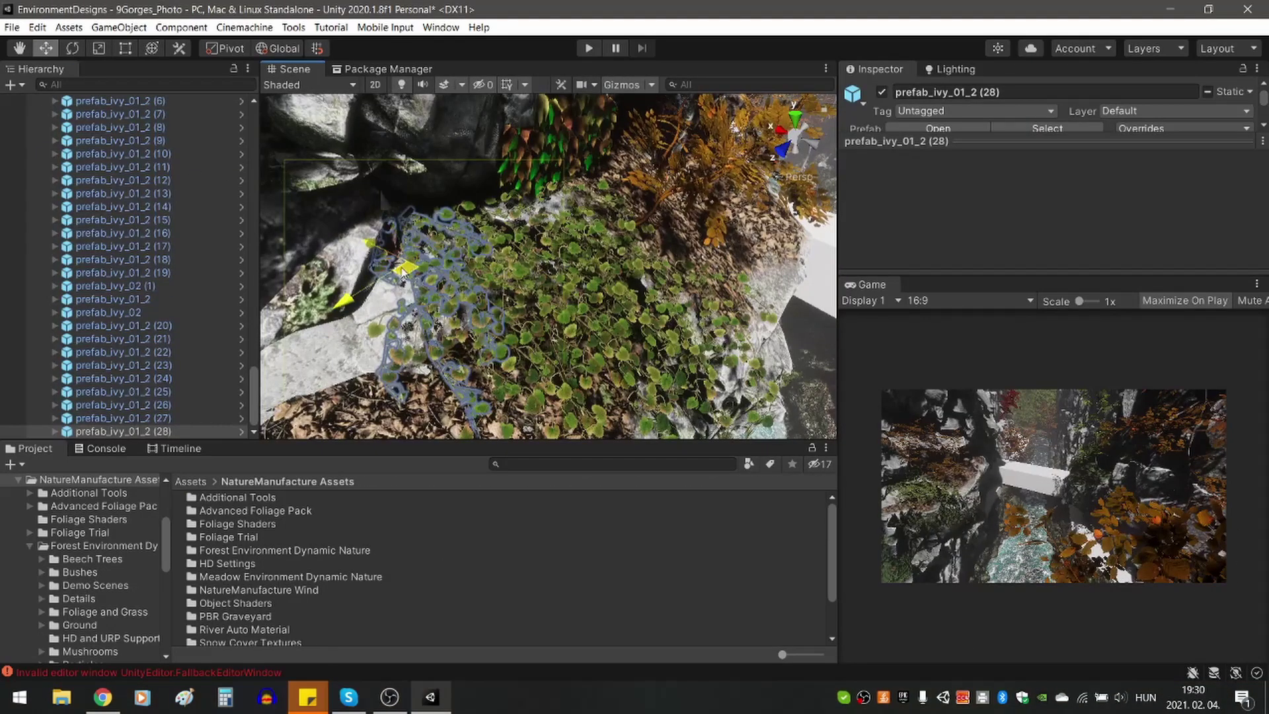
Slide the selected ivy patch down and across the mossy rock.
{"action": "left_click_drag", "start_coordinate": [403, 271], "coordinate": [353, 283]}
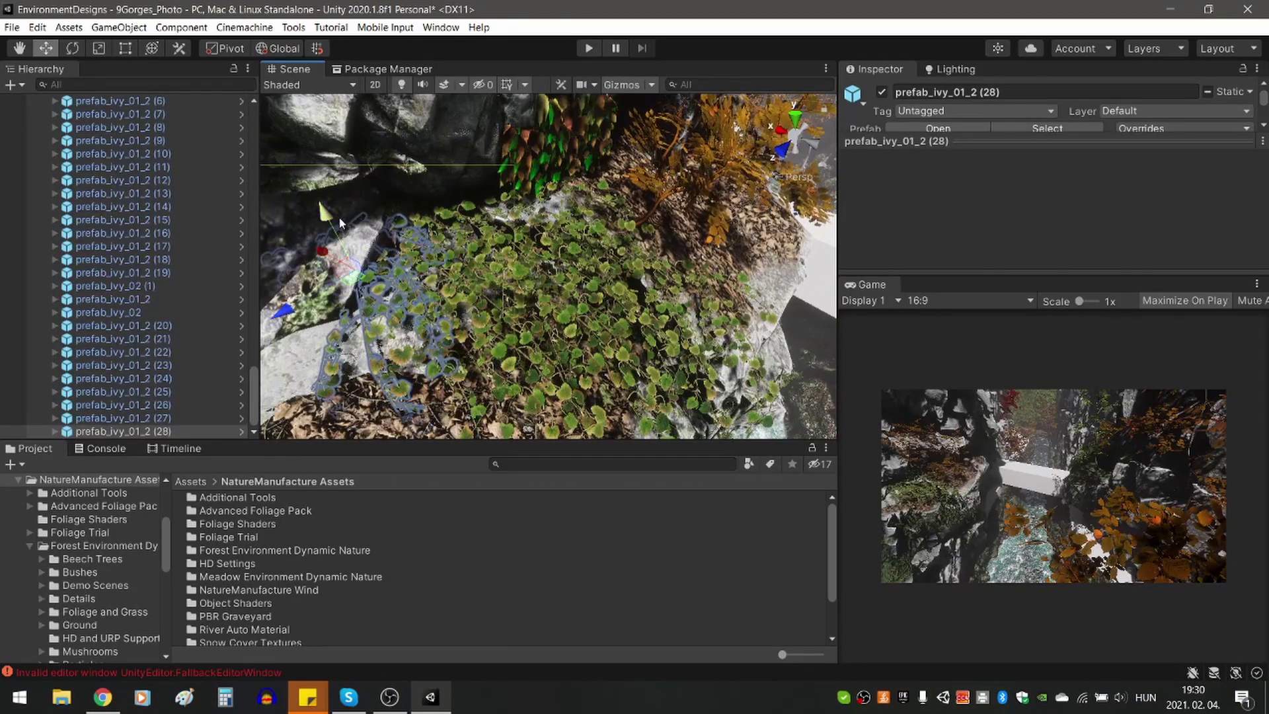
{"action": "left_click_drag", "start_coordinate": [332, 209], "coordinate": [509, 301], "text": "alt"}
{"action": "left_click_drag", "start_coordinate": [378, 276], "coordinate": [486, 280], "text": "alt"}
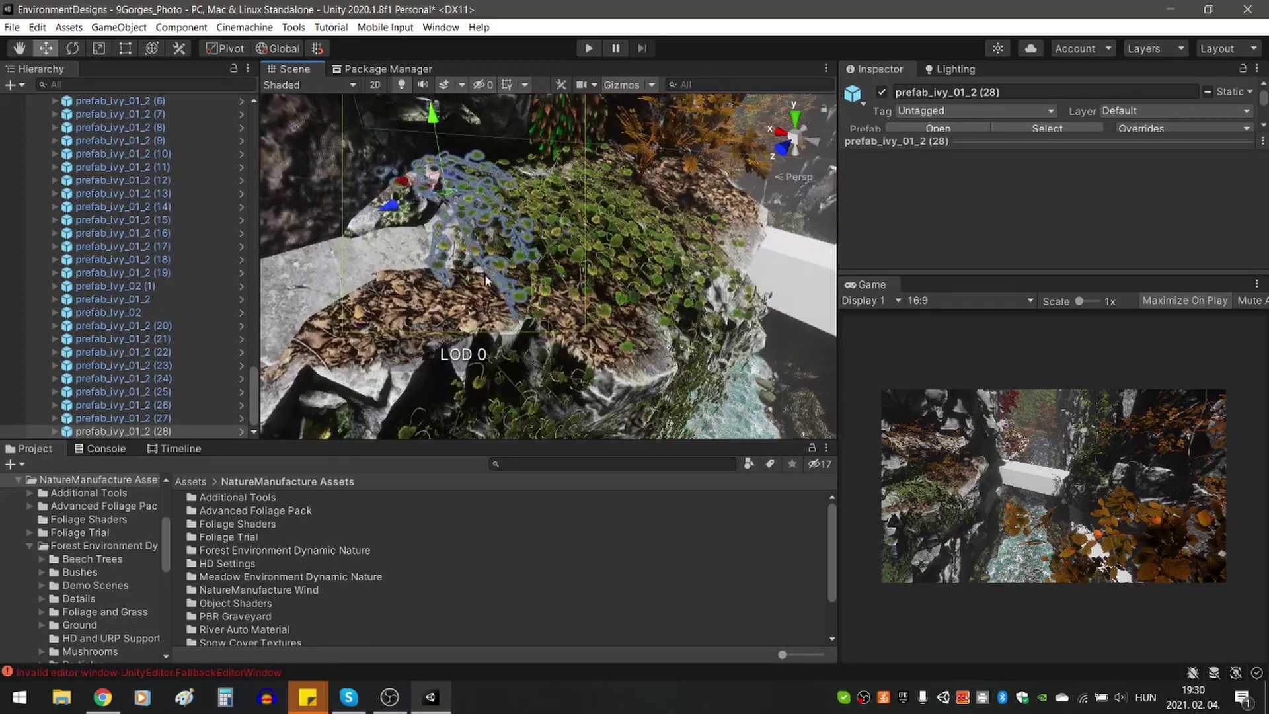
{"action": "left_click_drag", "start_coordinate": [453, 210], "coordinate": [594, 284]}
Check ivy copies (25), (22) and (26), then rotate the Directional Light to shift the shadows.
{"action": "left_click", "coordinate": [549, 302]}
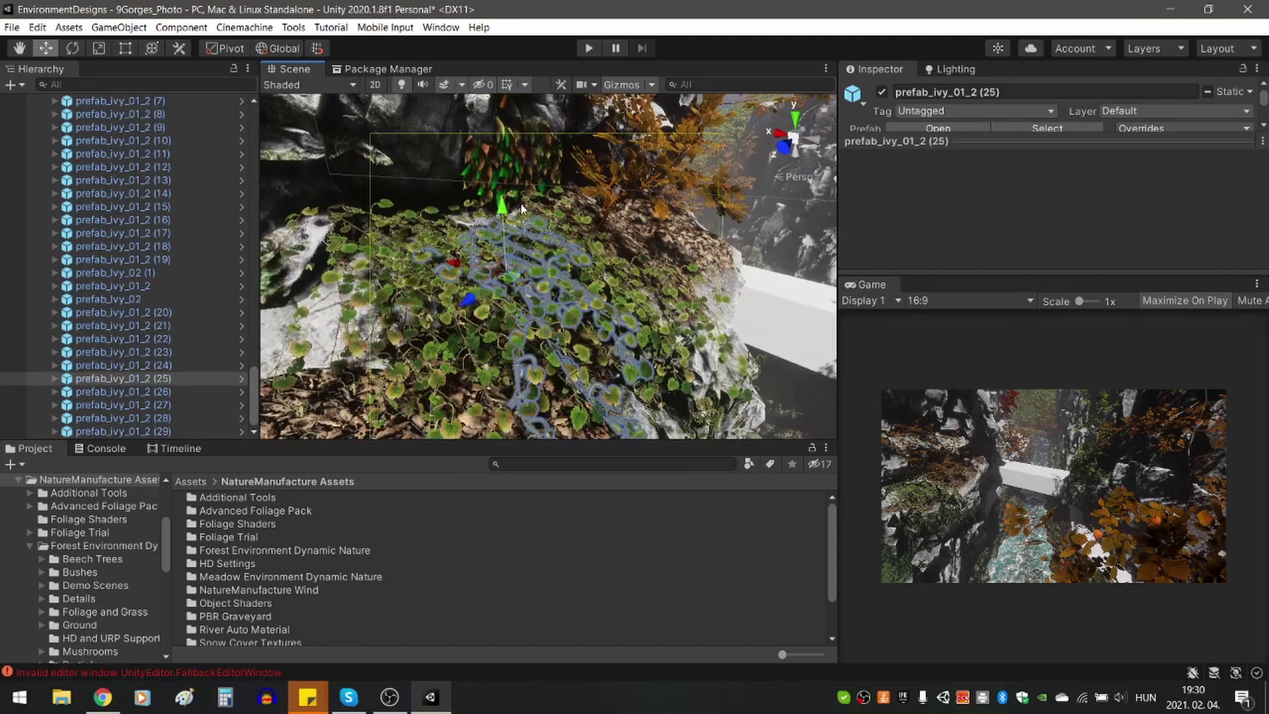
{"action": "left_click_drag", "start_coordinate": [522, 211], "coordinate": [466, 212], "text": "alt"}
{"action": "left_click", "coordinate": [546, 211]}
{"action": "left_click", "coordinate": [437, 165]}
{"action": "middle_click_drag", "start_coordinate": [437, 165], "coordinate": [445, 250]}
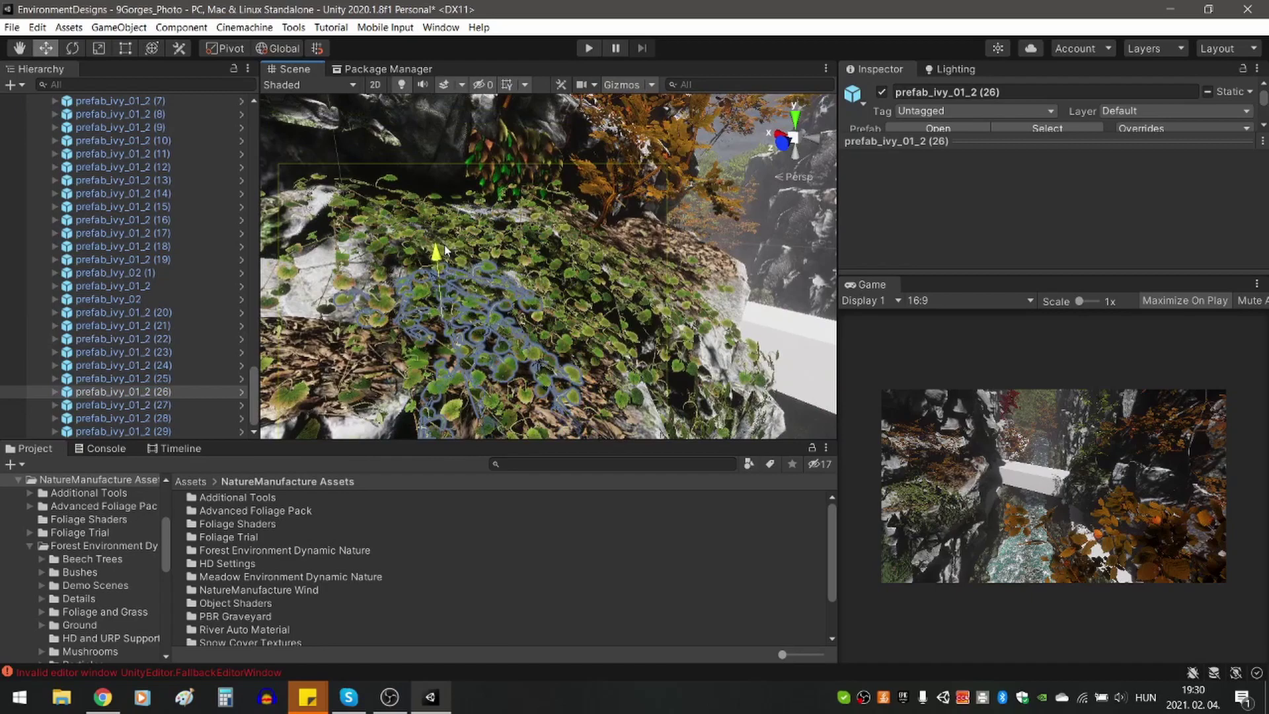
{"action": "left_click_drag", "start_coordinate": [445, 250], "coordinate": [460, 289], "text": "alt"}
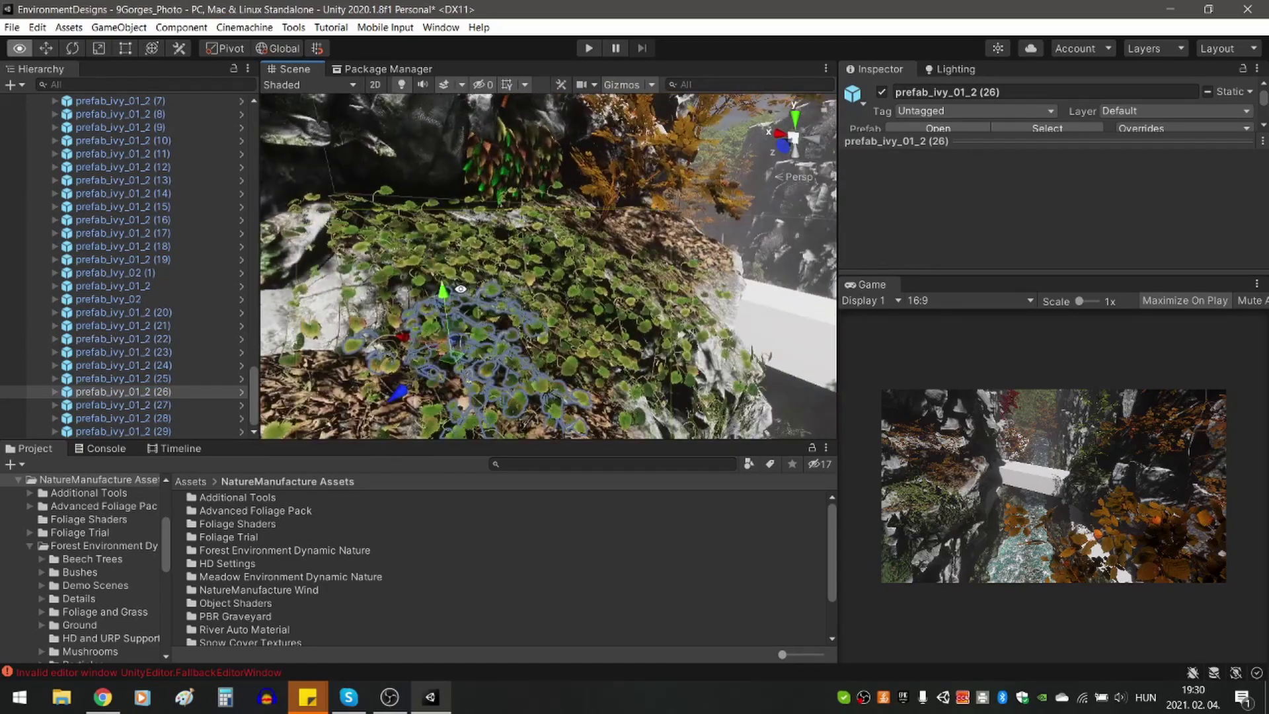
{"action": "scroll", "coordinate": [463, 289], "scroll_direction": "up", "scroll_amount": 5}
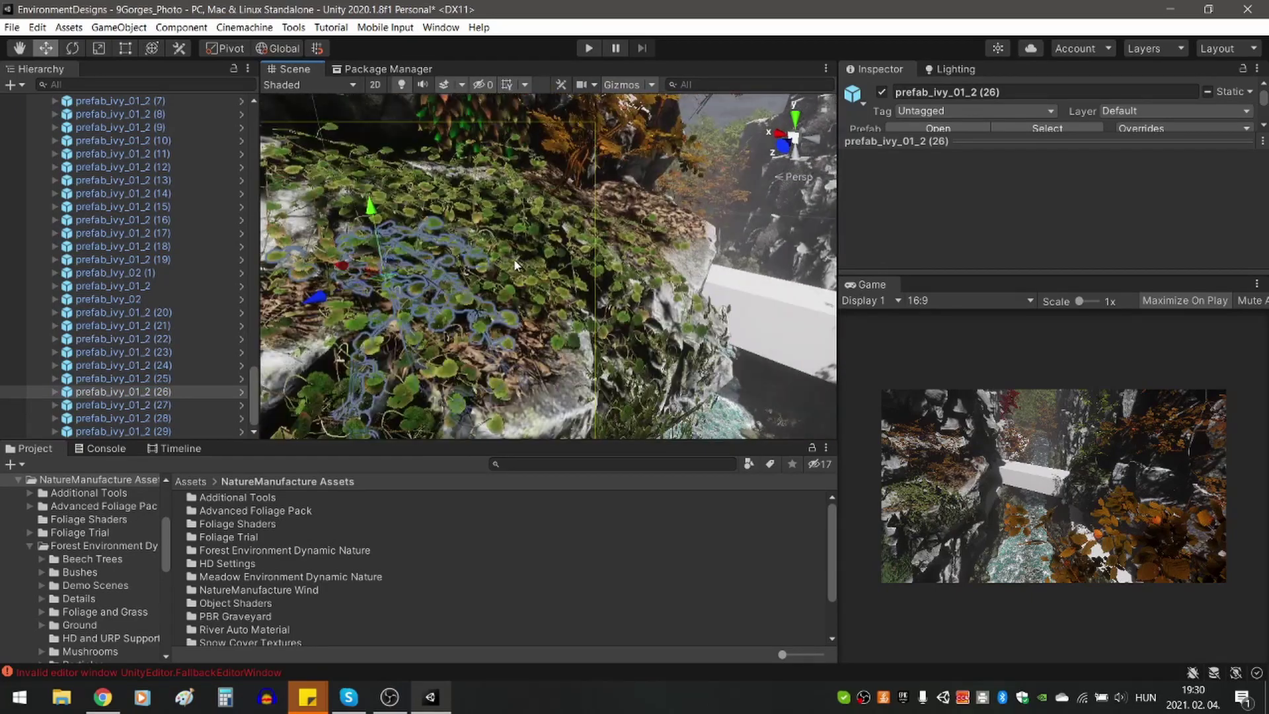
{"action": "scroll", "coordinate": [513, 263], "scroll_direction": "down", "scroll_amount": 5}
{"action": "left_click", "coordinate": [6, 28]}
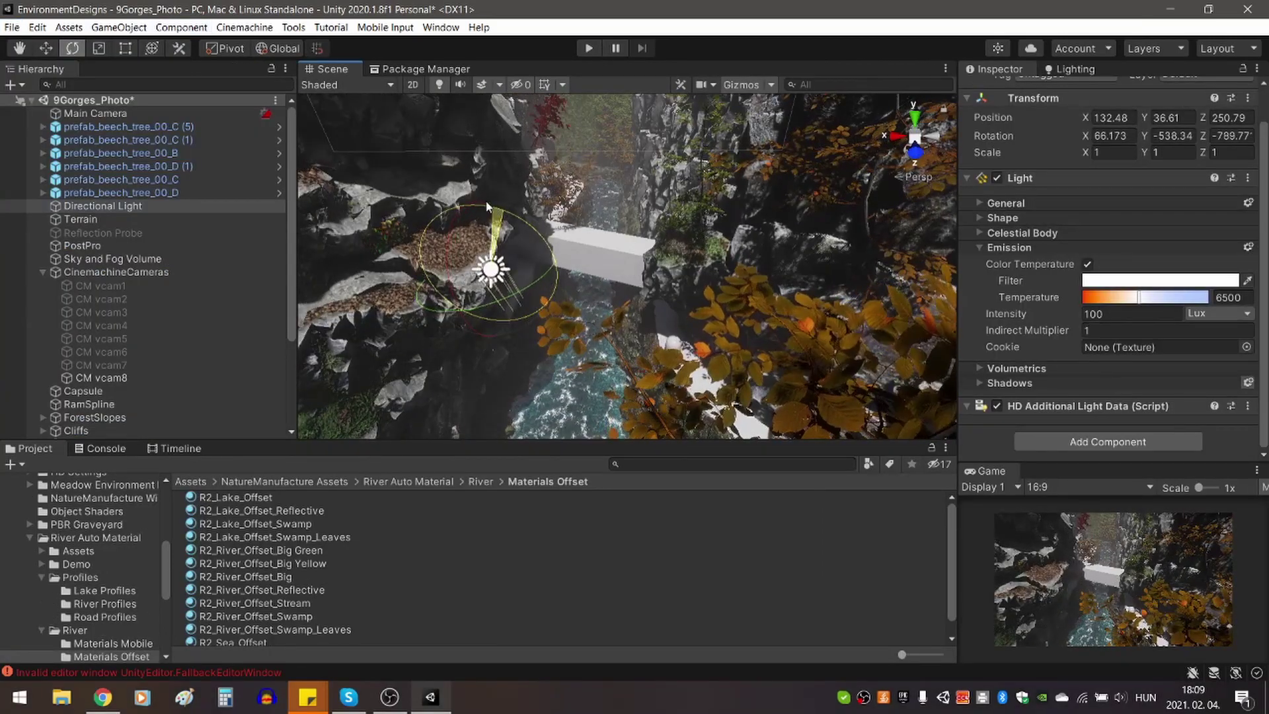
{"action": "left_click_drag", "start_coordinate": [487, 203], "coordinate": [464, 199]}
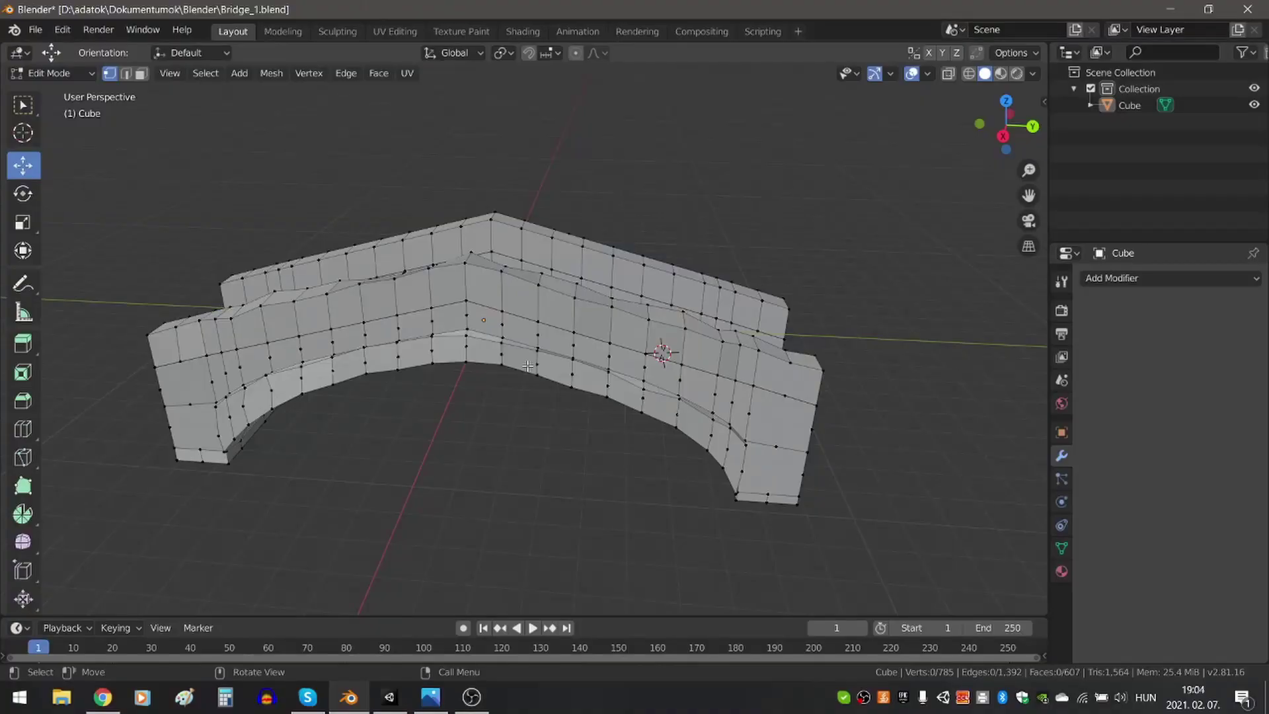
Open Bridge_3.blend from File > Open Recent, triggering the 'Save changes to Bridge_1' prompt.
{"action": "scroll", "coordinate": [528, 366], "scroll_direction": "down", "scroll_amount": 4}
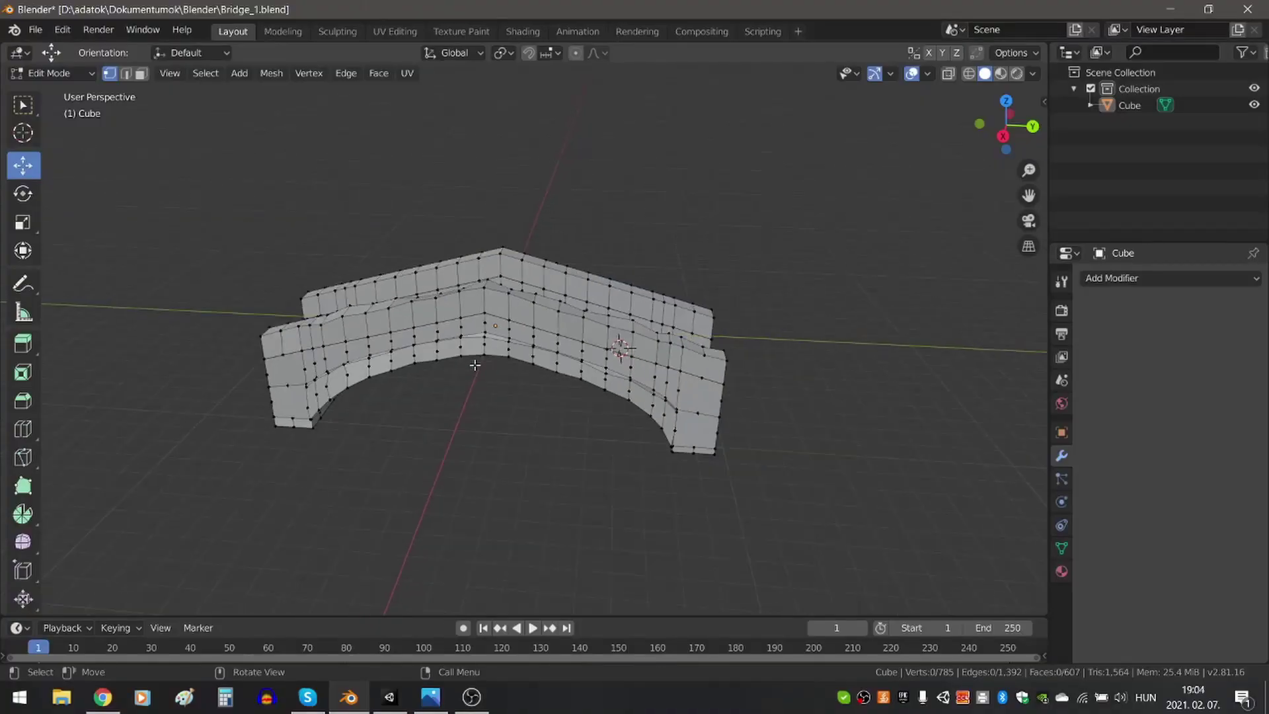
{"action": "left_click", "coordinate": [35, 29]}
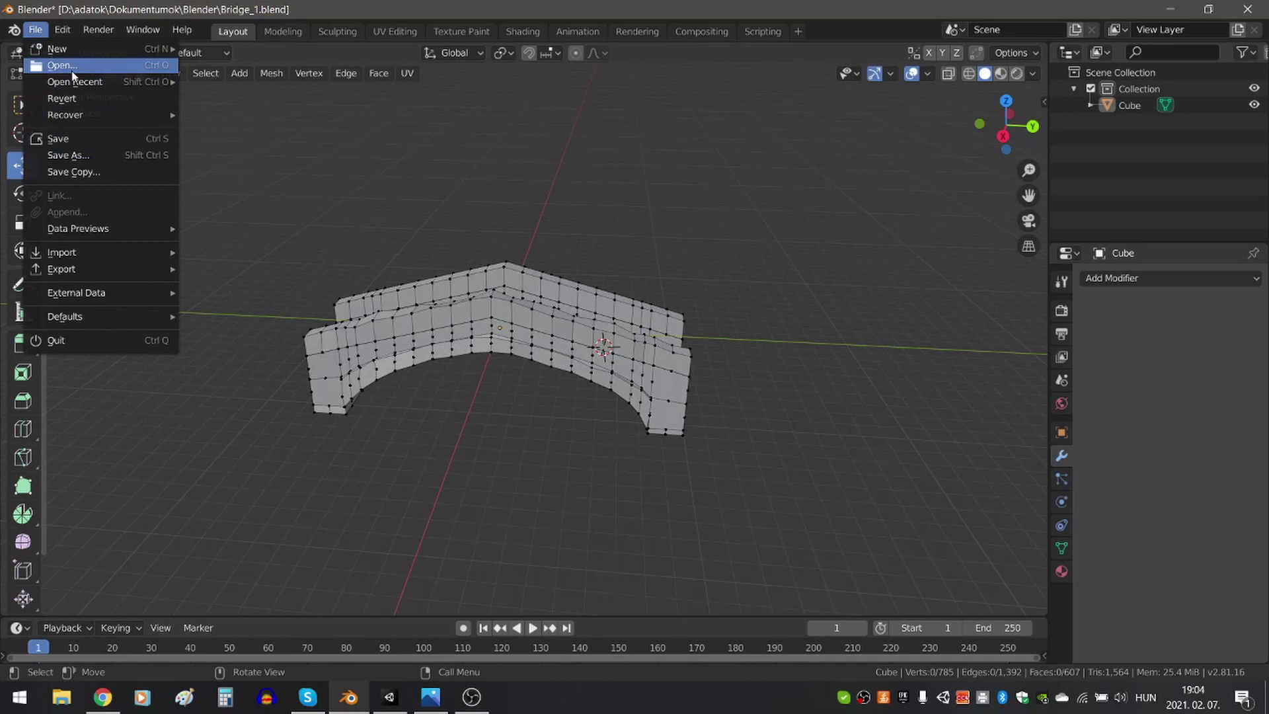
{"action": "mouse_move", "coordinate": [79, 89]}
{"action": "left_click", "coordinate": [213, 115]}
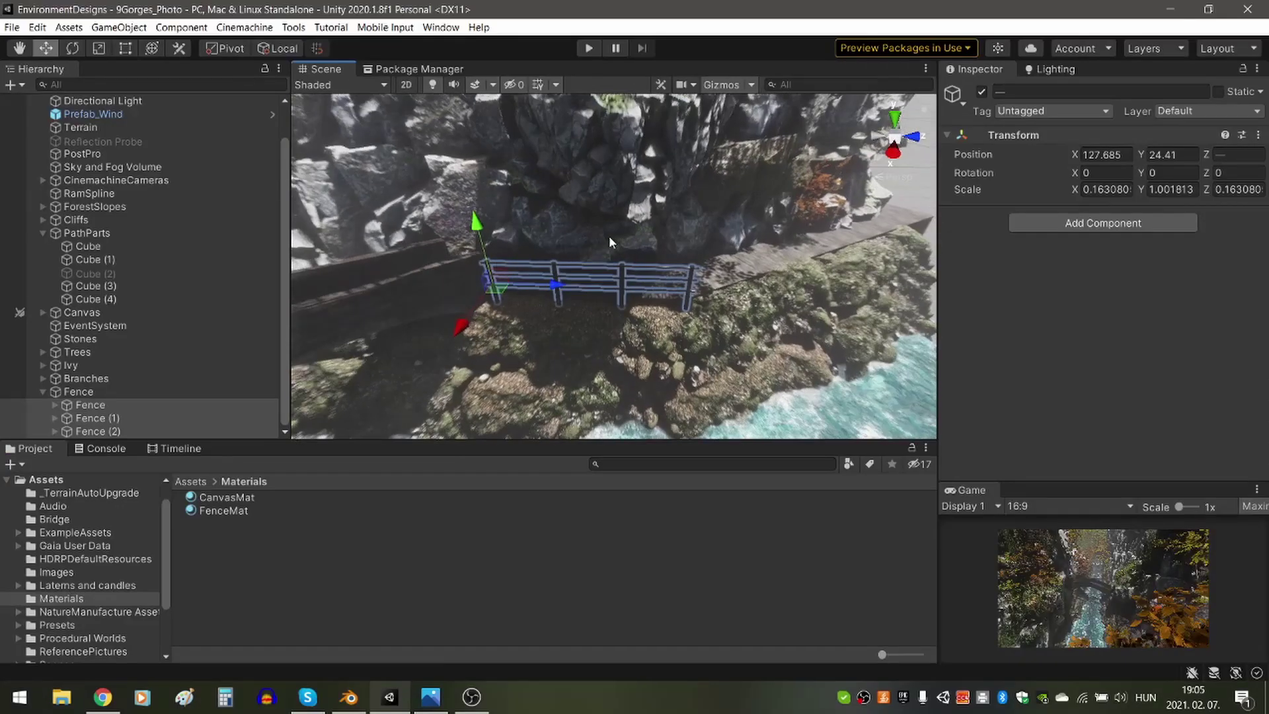
{"action": "right_click_drag", "start_coordinate": [609, 235], "coordinate": [594, 264]}
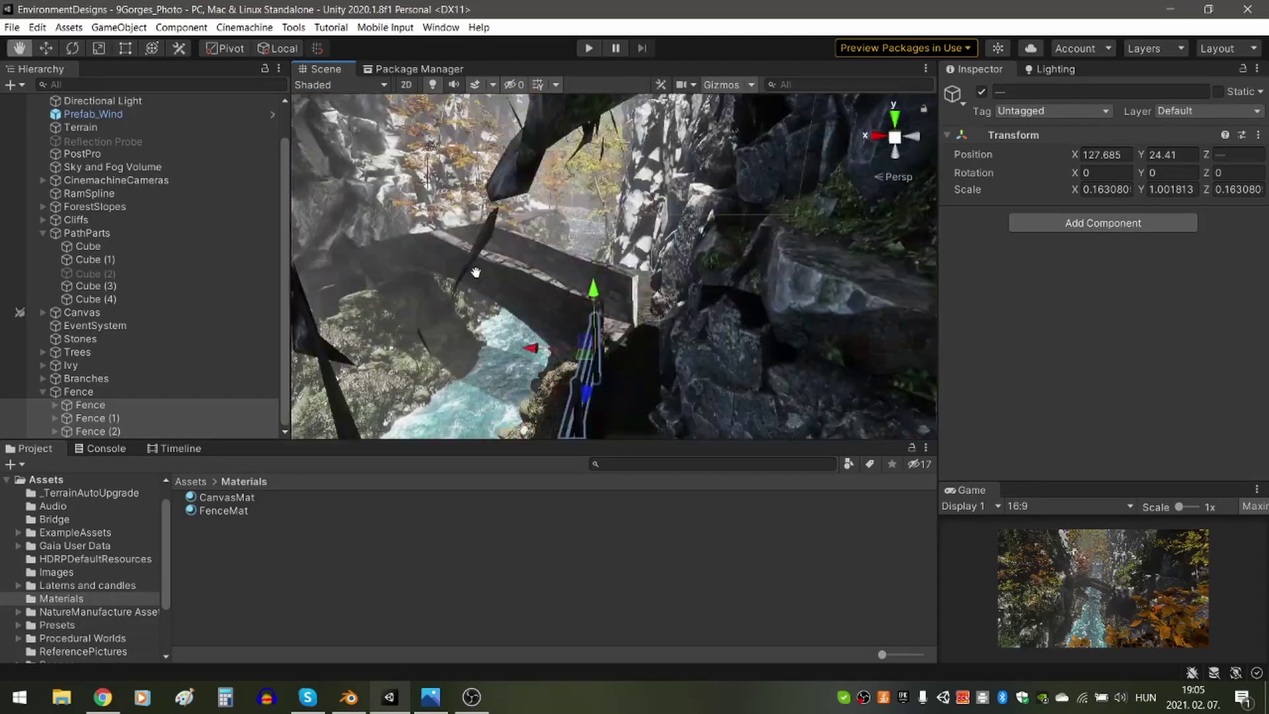
Swing the view above the bridge, river and fence, and expand the child Fence group.
{"action": "right_click_drag", "start_coordinate": [476, 273], "coordinate": [694, 279]}
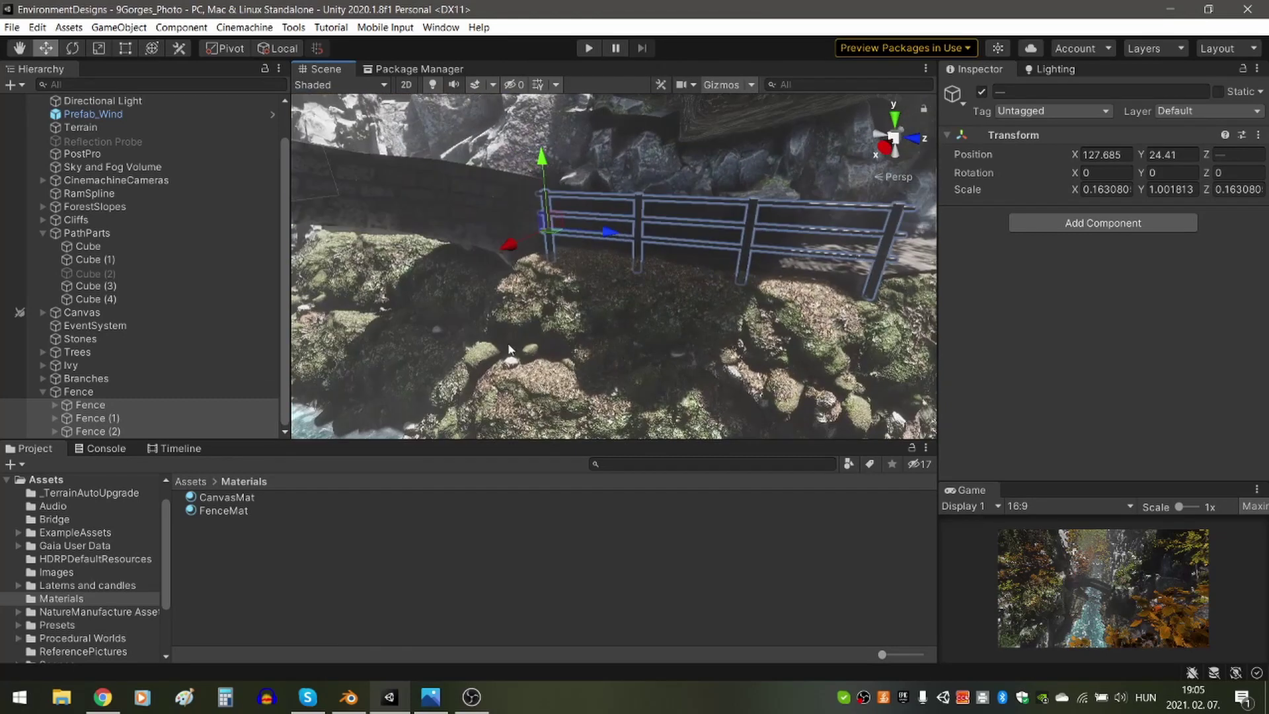
{"action": "left_click", "coordinate": [122, 393]}
{"action": "left_click", "coordinate": [93, 418]}
{"action": "left_click", "coordinate": [78, 404]}
{"action": "left_click", "coordinate": [55, 404]}
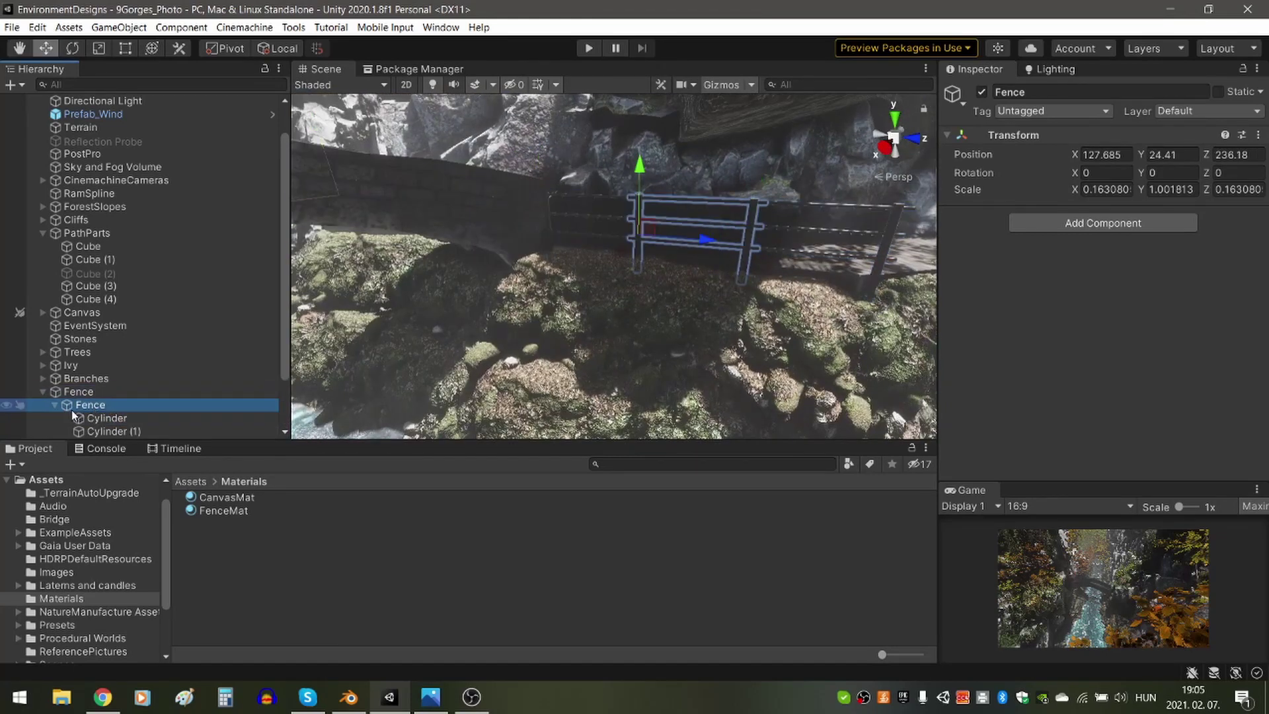
Select the Cylinder and Cylinder (1) fence posts and pan along the fence.
{"action": "left_click", "coordinate": [93, 417]}
{"action": "scroll", "coordinate": [138, 279], "scroll_direction": "down", "scroll_amount": 3}
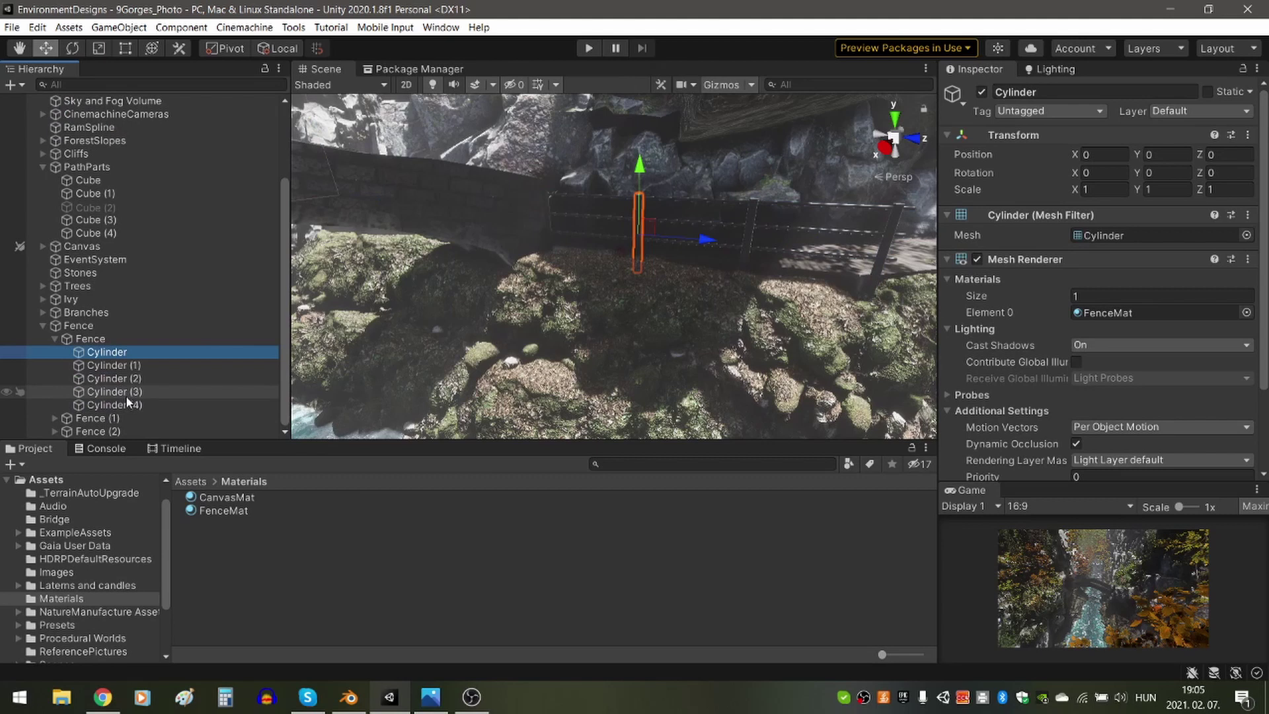
{"action": "left_click", "coordinate": [143, 364]}
{"action": "middle_click_drag", "start_coordinate": [311, 361], "coordinate": [382, 360]}
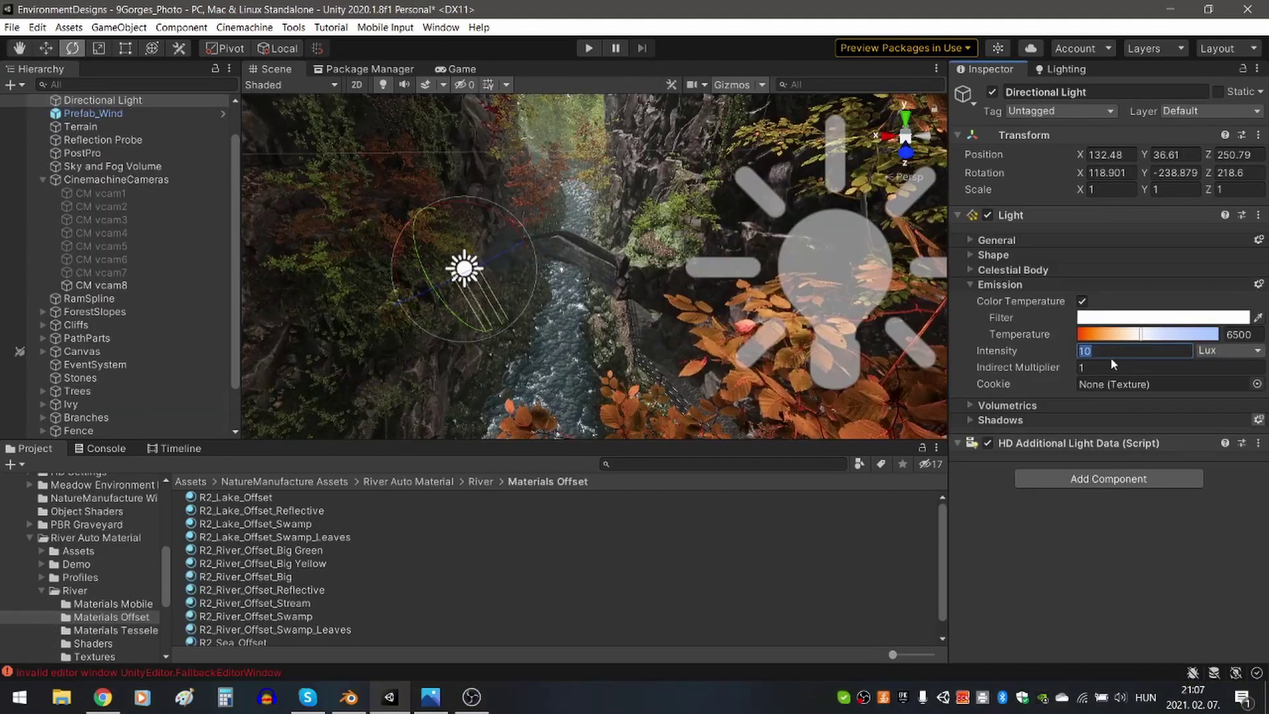
{"action": "left_click", "coordinate": [1105, 351]}
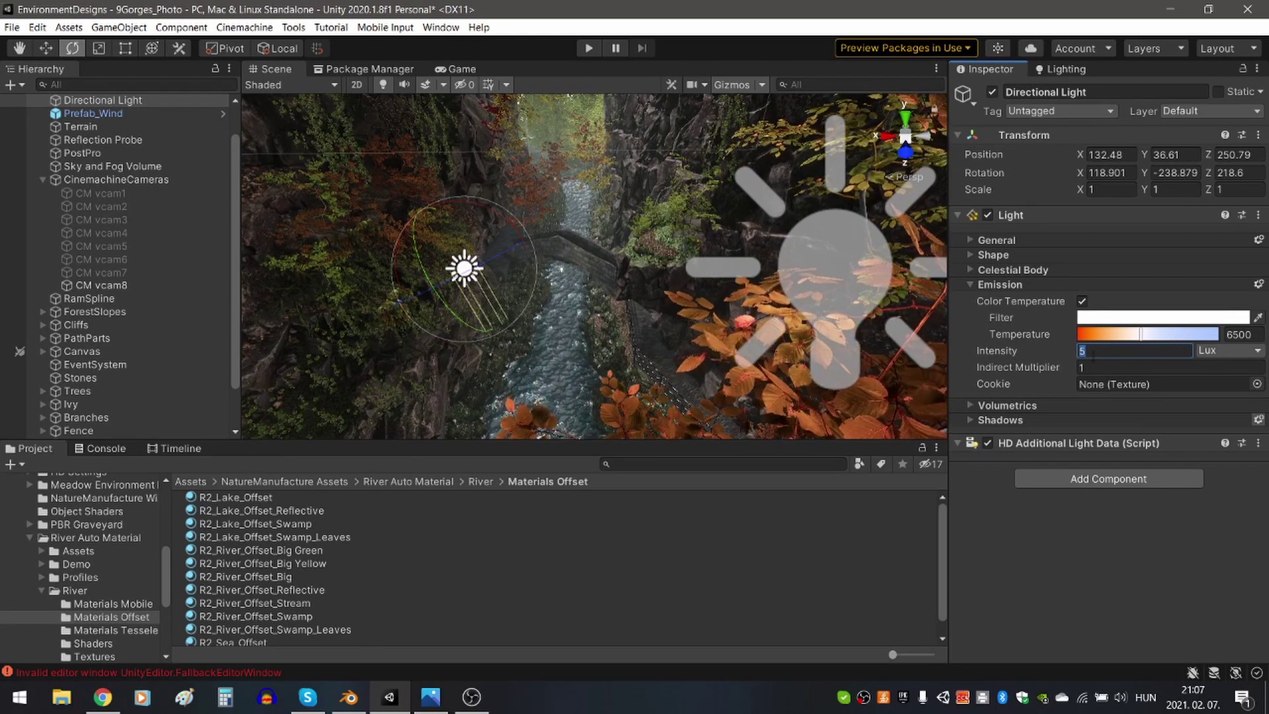
Set the Directional Light intensity to 20 Lux and re-angle it with the Rotate gizmo.
{"action": "type", "text": "10"}
{"action": "key", "text": "BackSpace"}
{"action": "key", "text": "BackSpace"}
{"action": "type", "text": "20"}
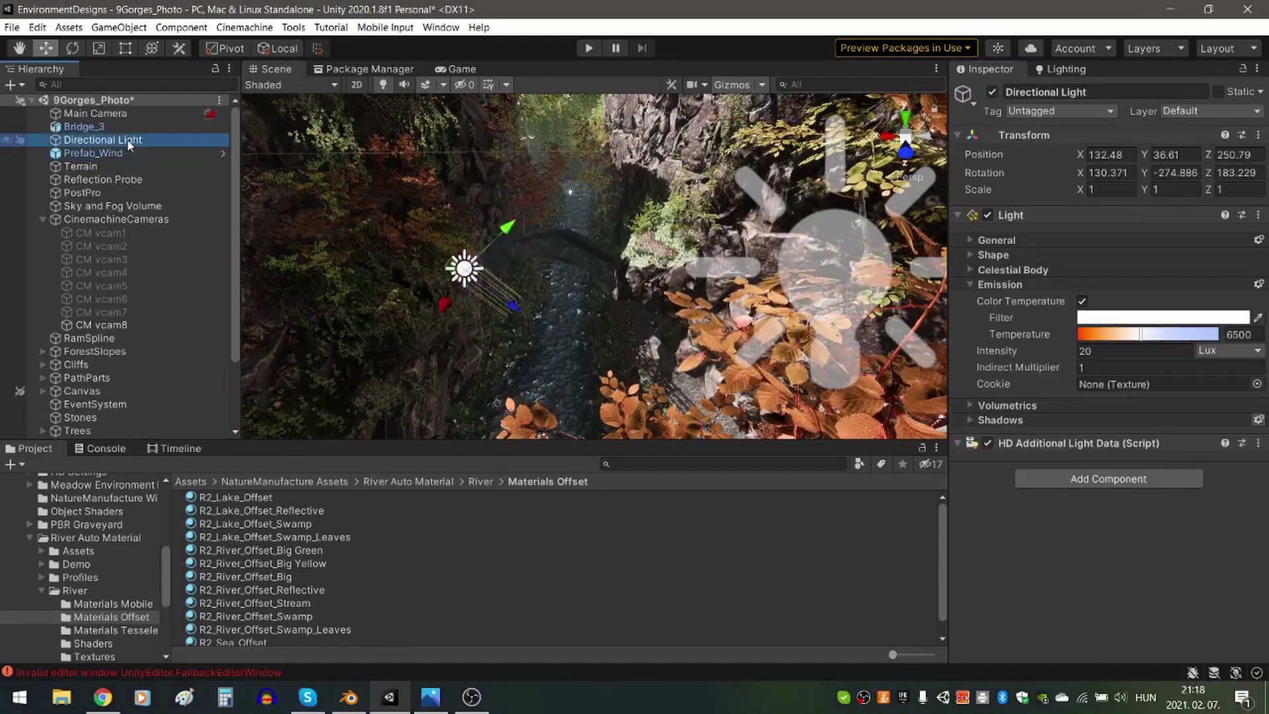
{"action": "left_click_drag", "start_coordinate": [445, 267], "coordinate": [501, 230]}
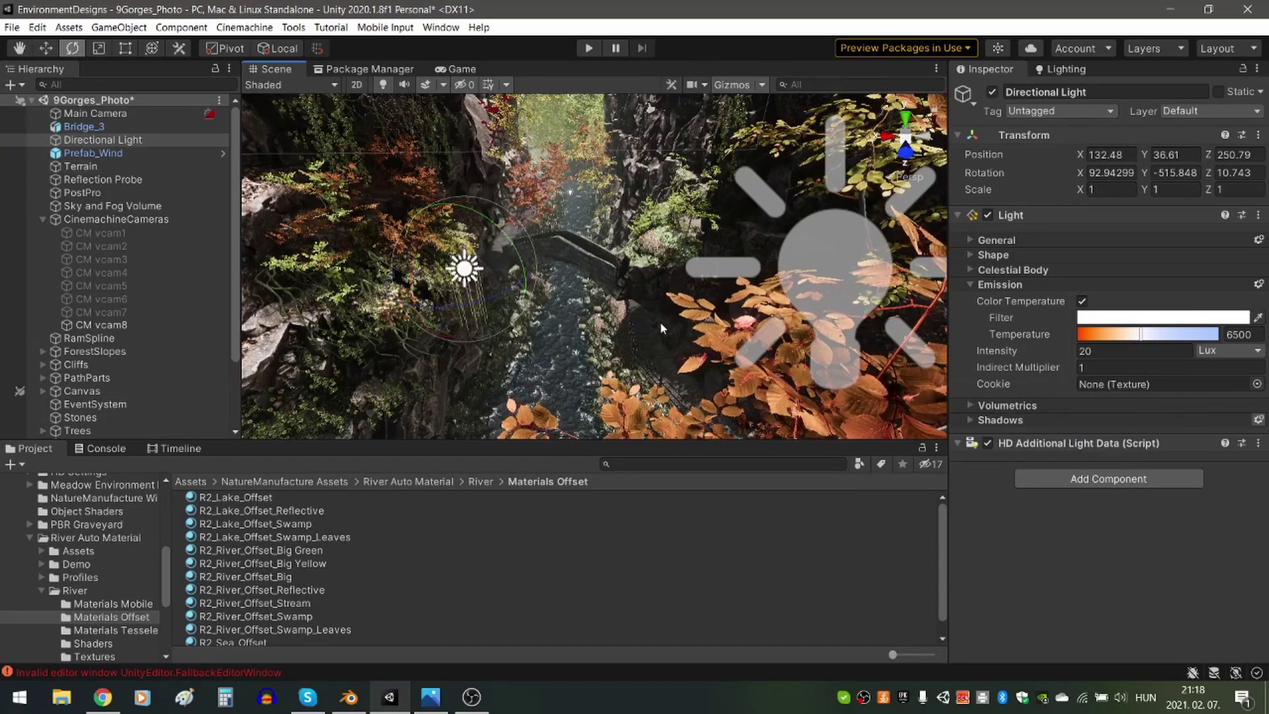
Select Point Light, Point Light (1) and (2) together and deactivate them.
{"action": "scroll", "coordinate": [93, 324], "scroll_direction": "down", "scroll_amount": 4}
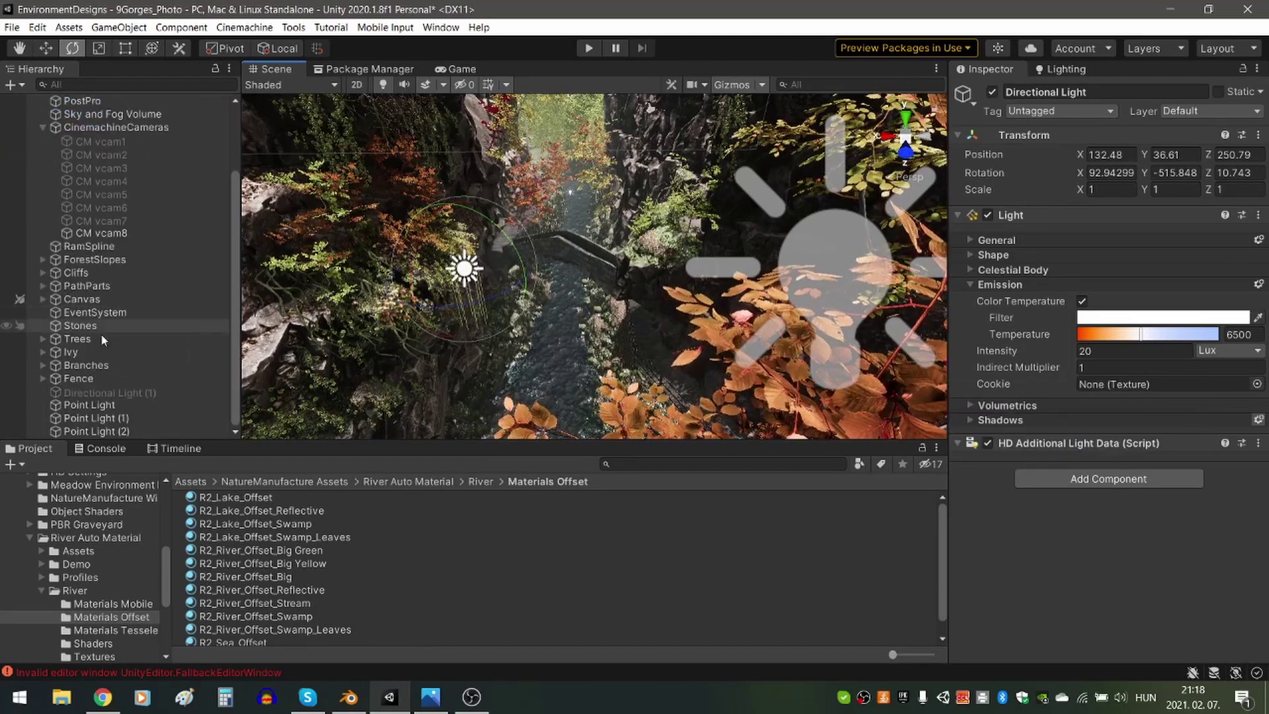
{"action": "left_click", "coordinate": [105, 418]}
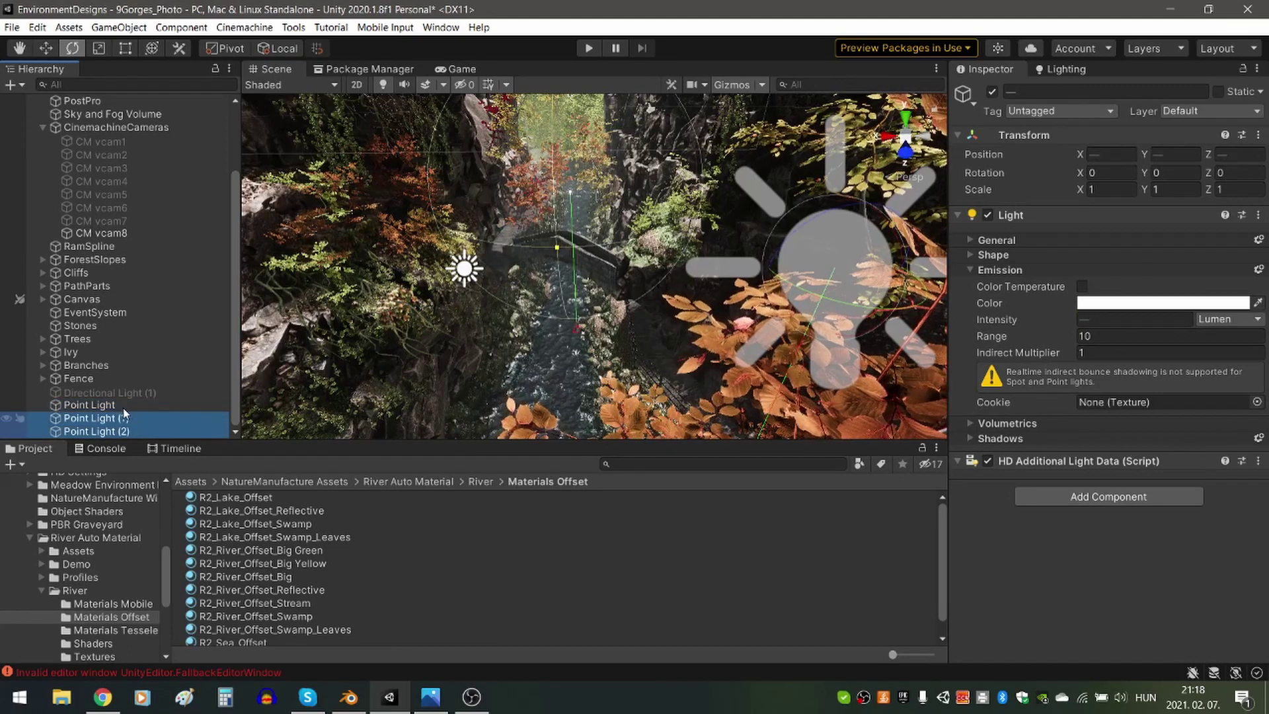
{"action": "left_click", "coordinate": [117, 403]}
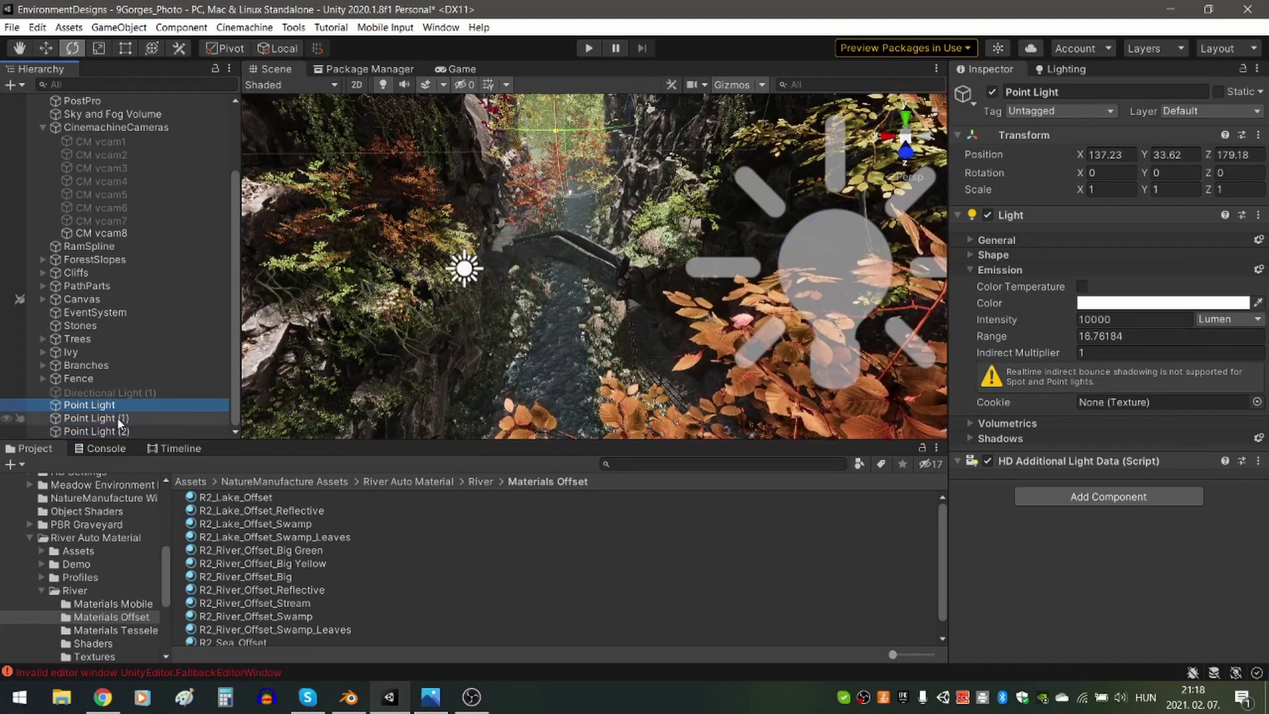
{"action": "left_click", "coordinate": [121, 431], "text": "shift"}
{"action": "left_click", "coordinate": [992, 92]}
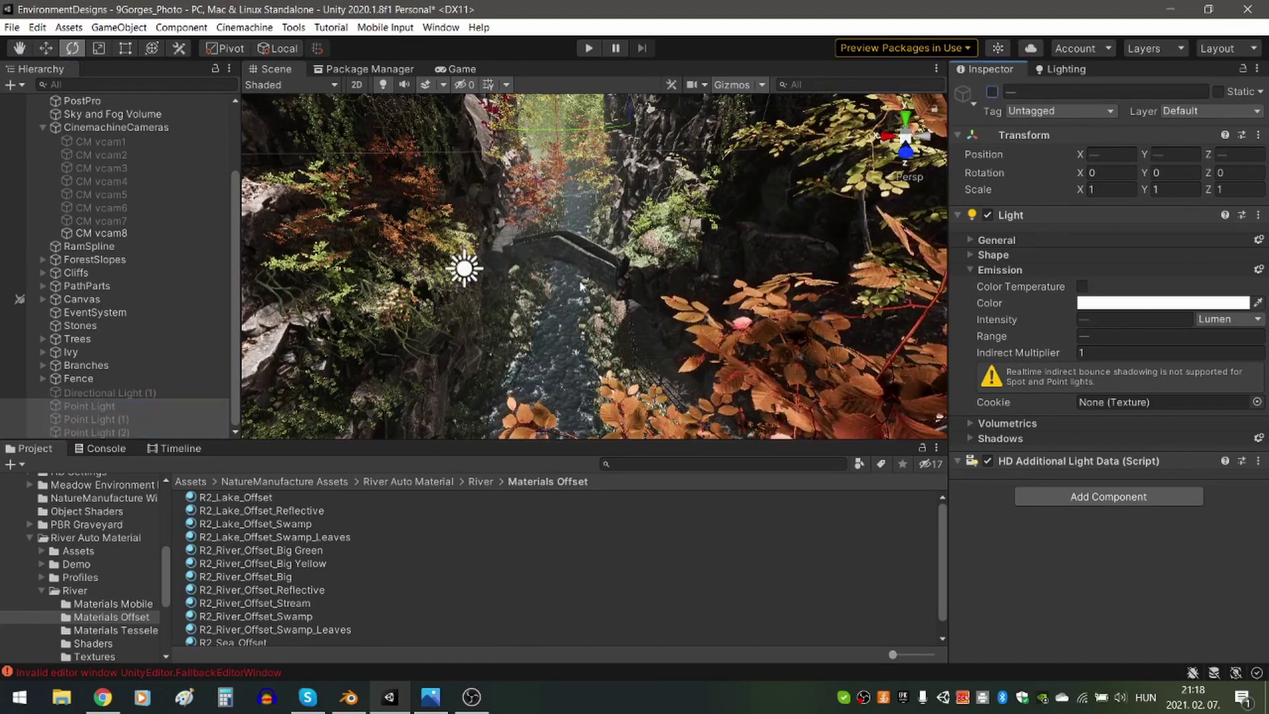